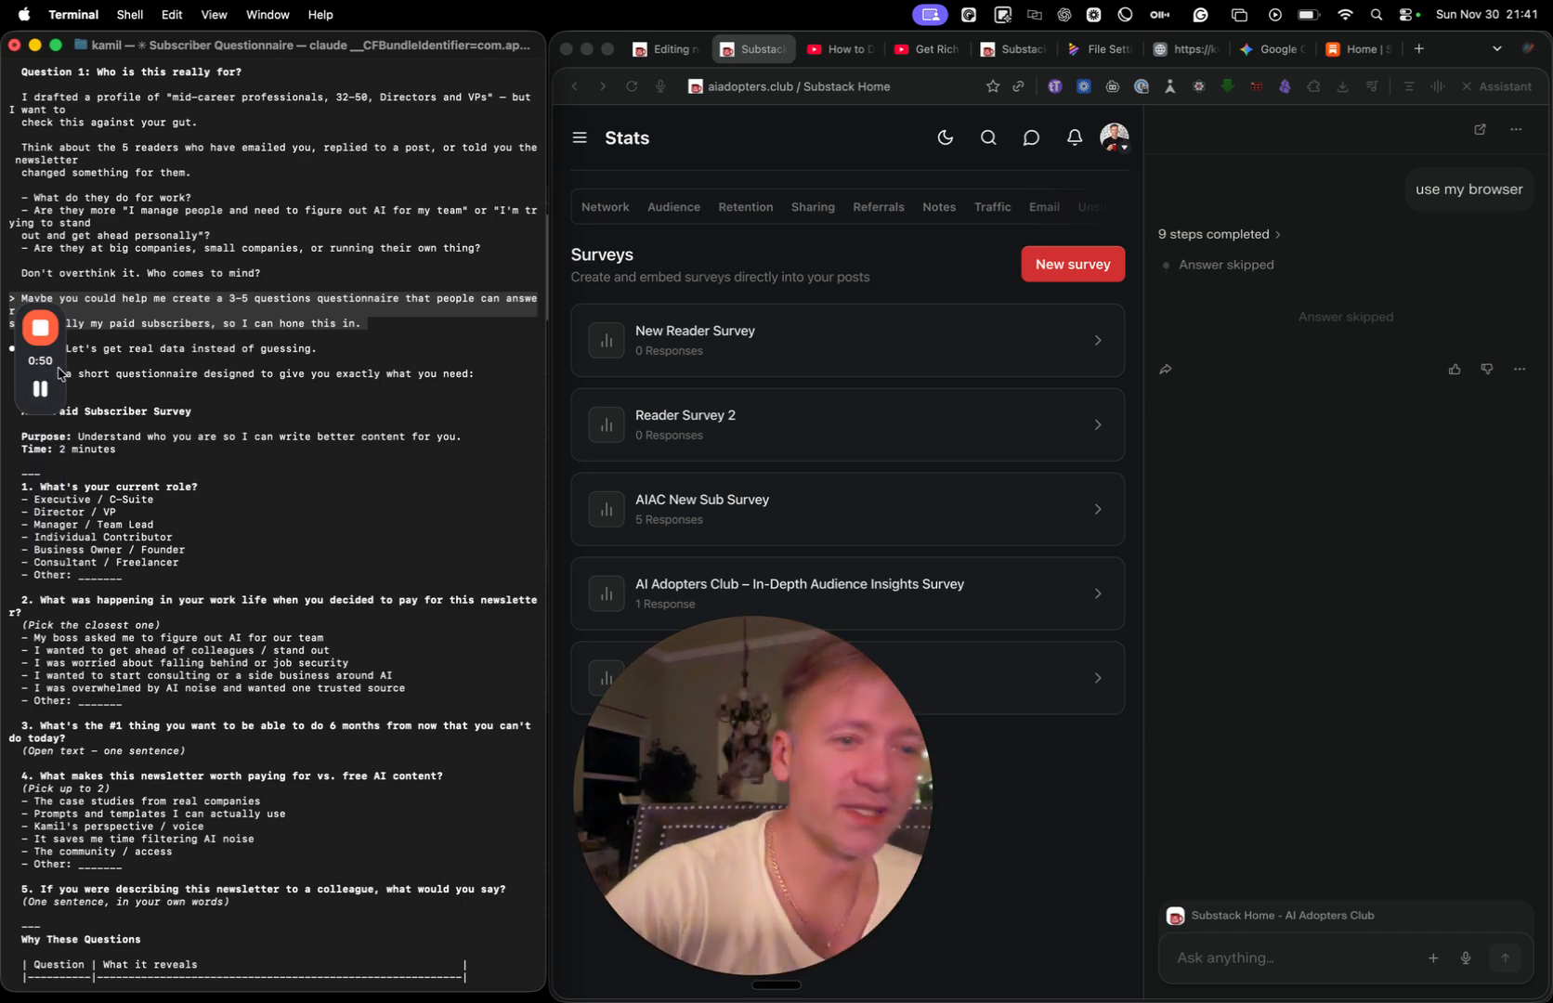
Copy the AIAC Paid Subscriber Survey text in the terminal, from its title through question 5.
{"action": "left_click_drag", "start_coordinate": [40, 360], "coordinate": [176, 159]}
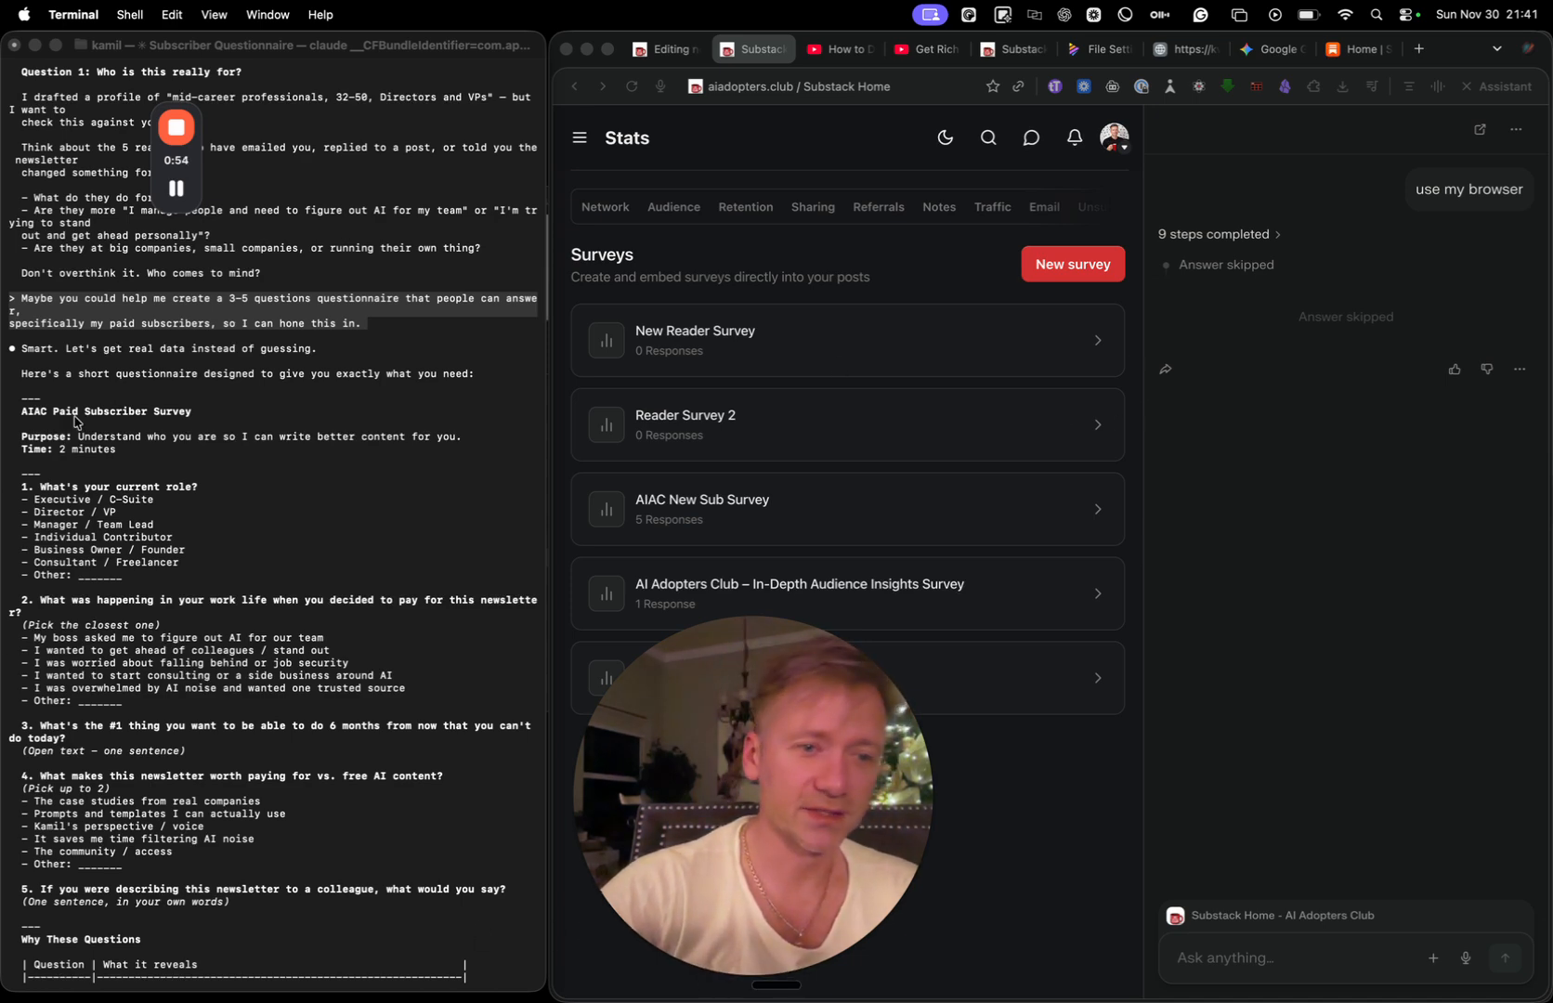
{"action": "left_click_drag", "start_coordinate": [84, 413], "coordinate": [251, 916]}
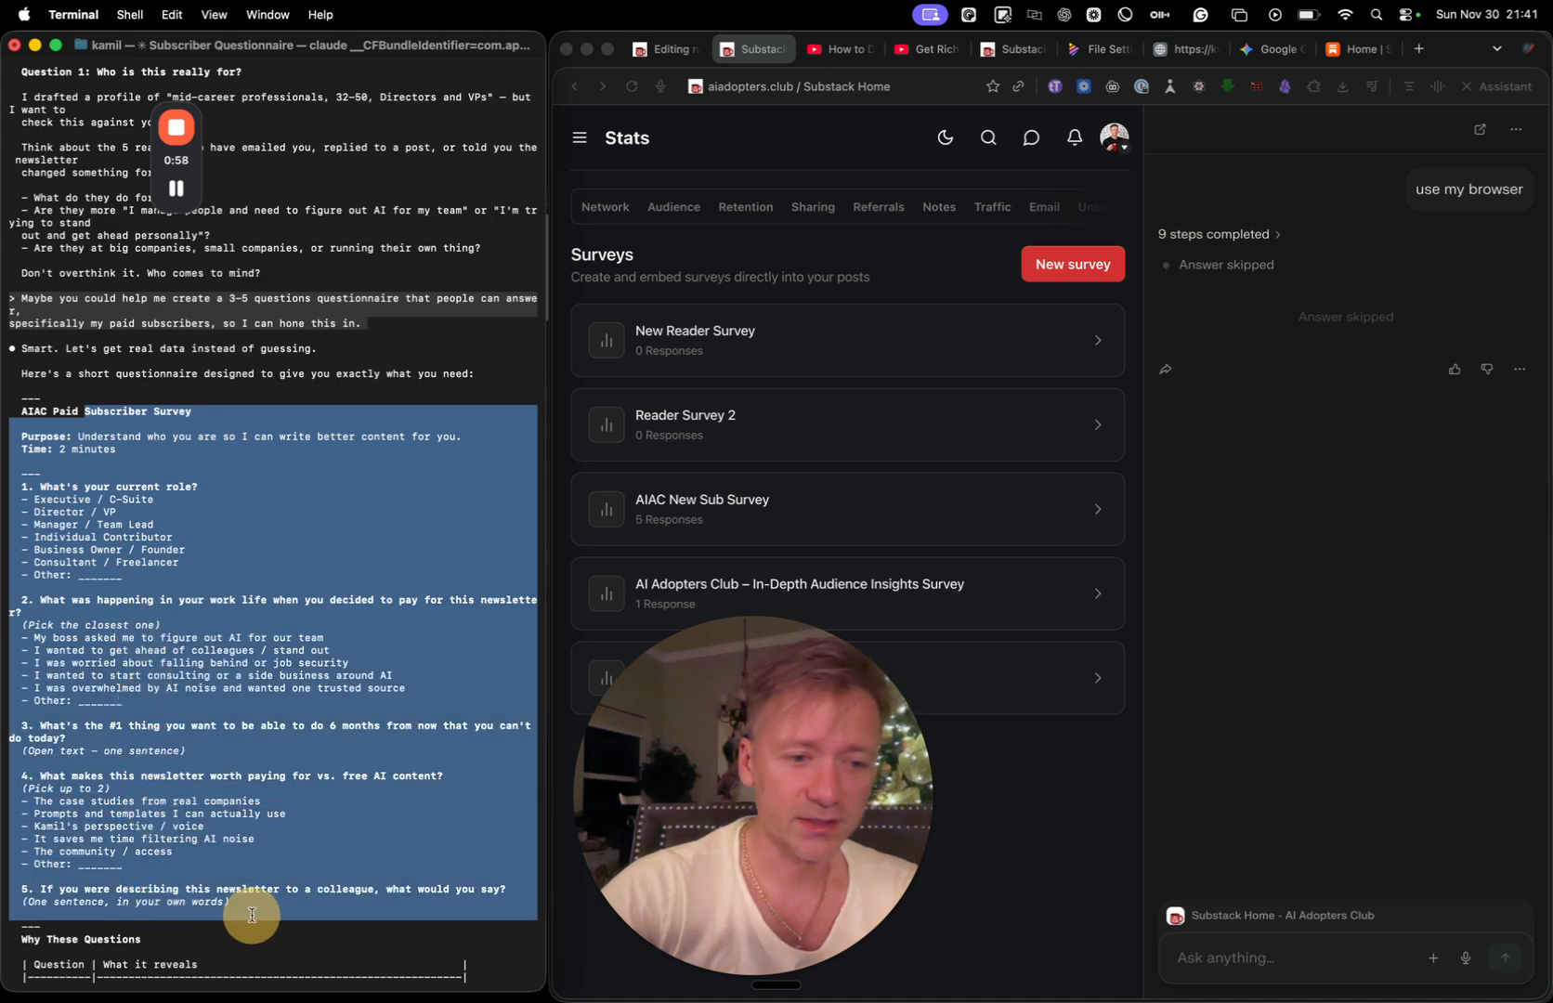
{"action": "scroll", "coordinate": [250, 914], "scroll_direction": "down", "scroll_amount": 5}
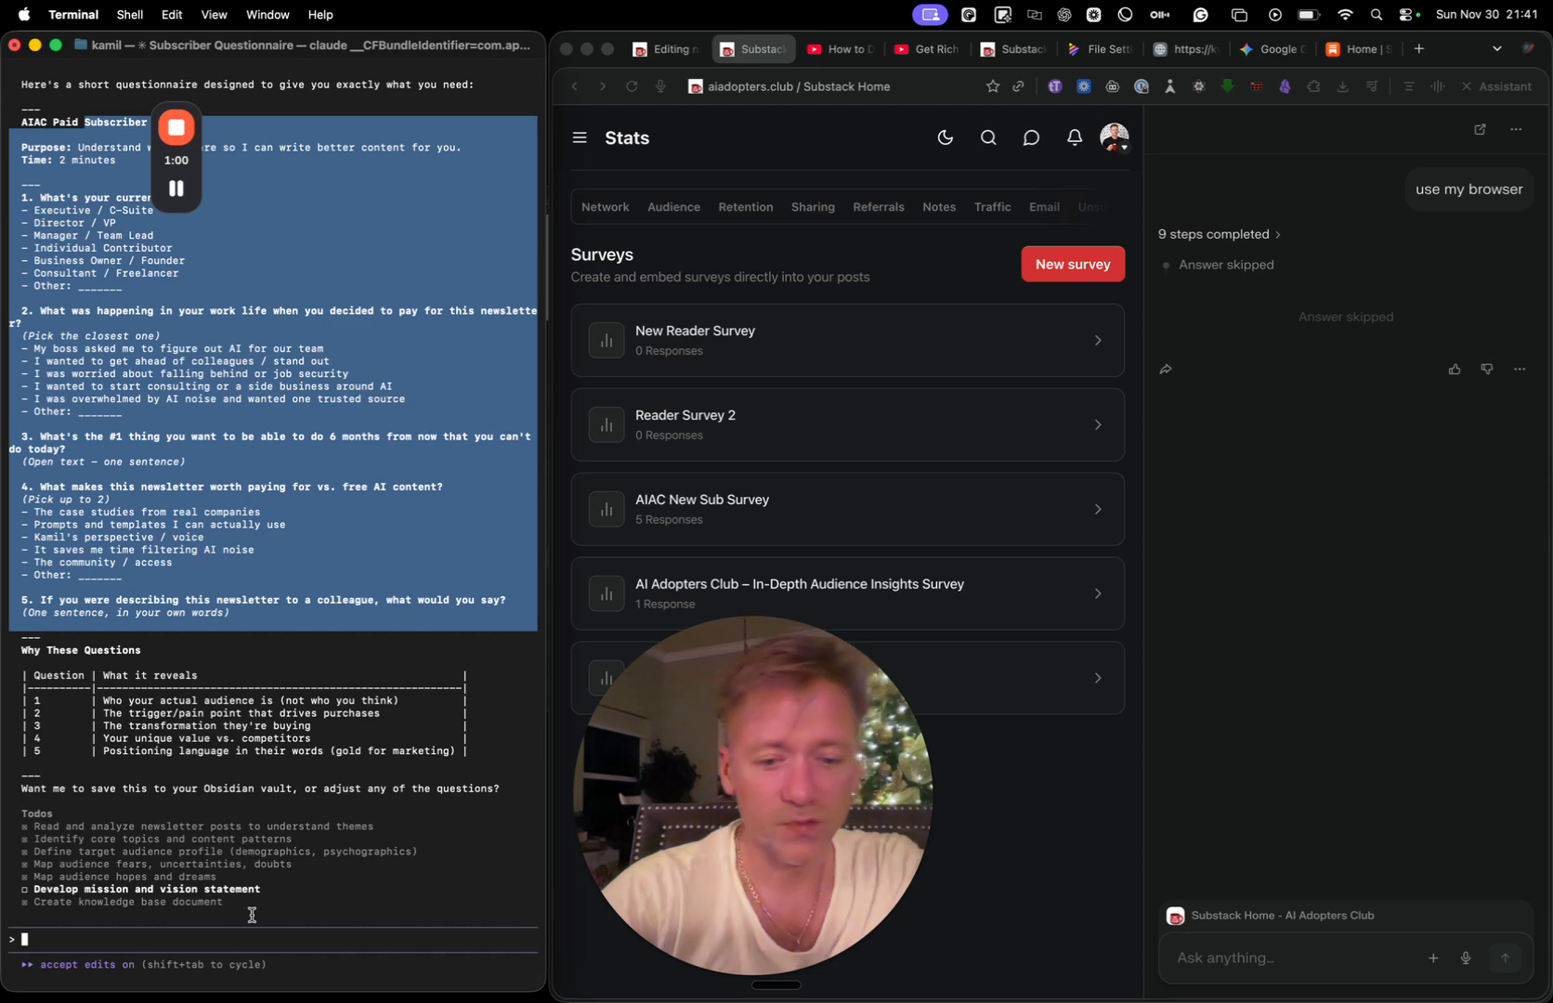
{"action": "left_click", "coordinate": [1264, 571]}
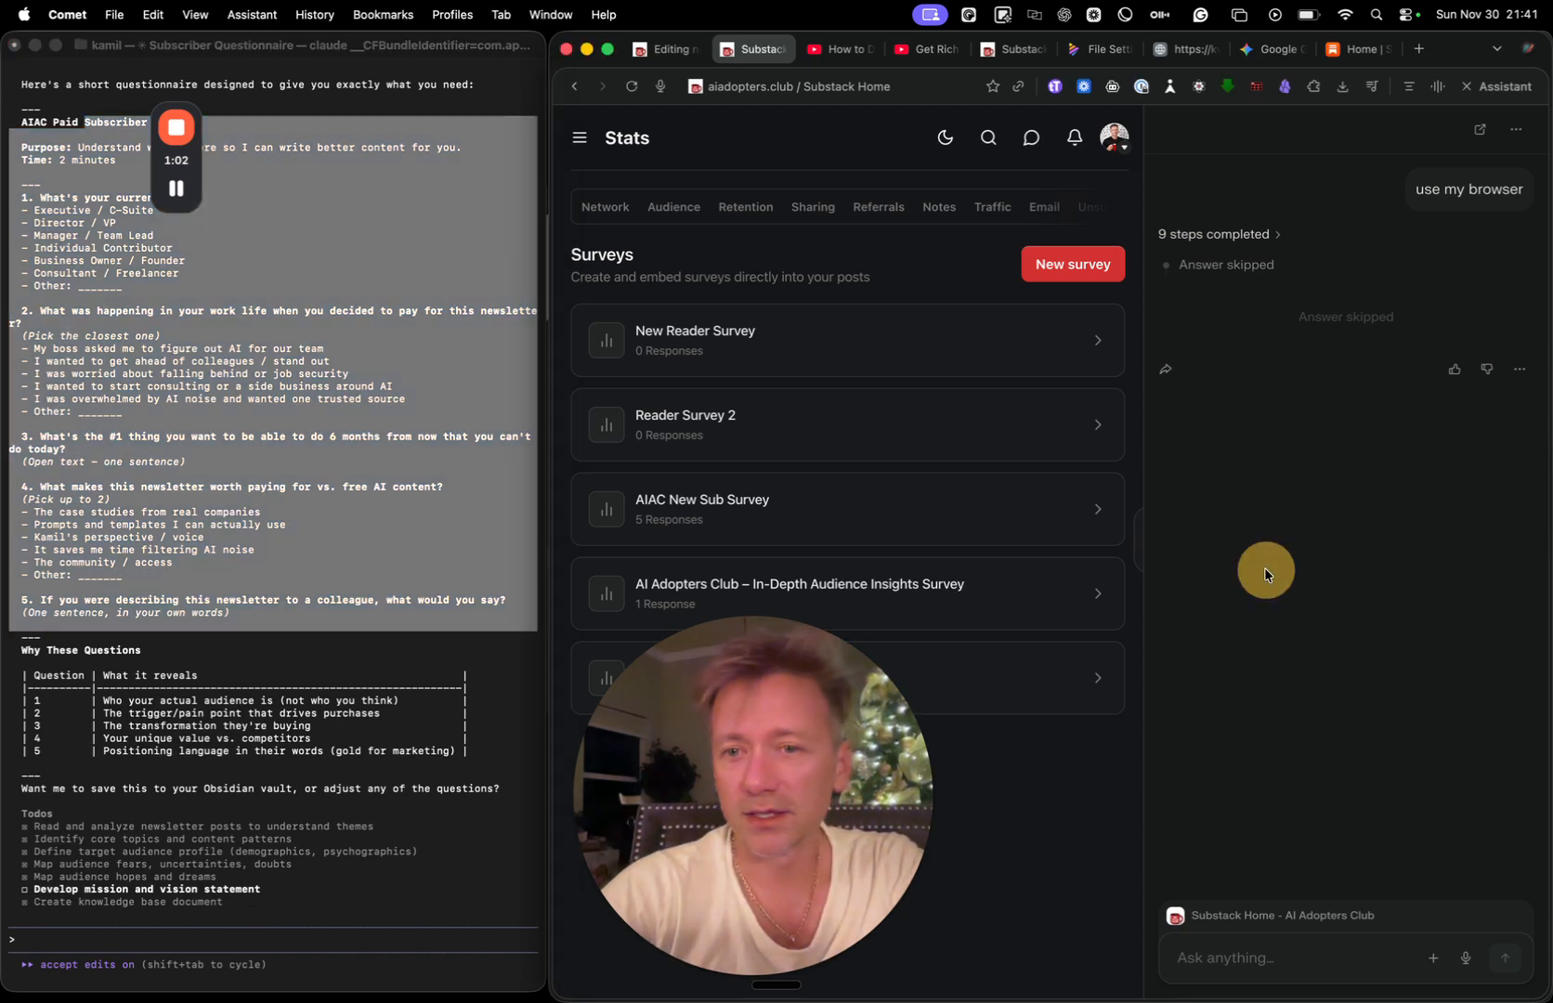
{"action": "left_click", "coordinate": [1244, 961]}
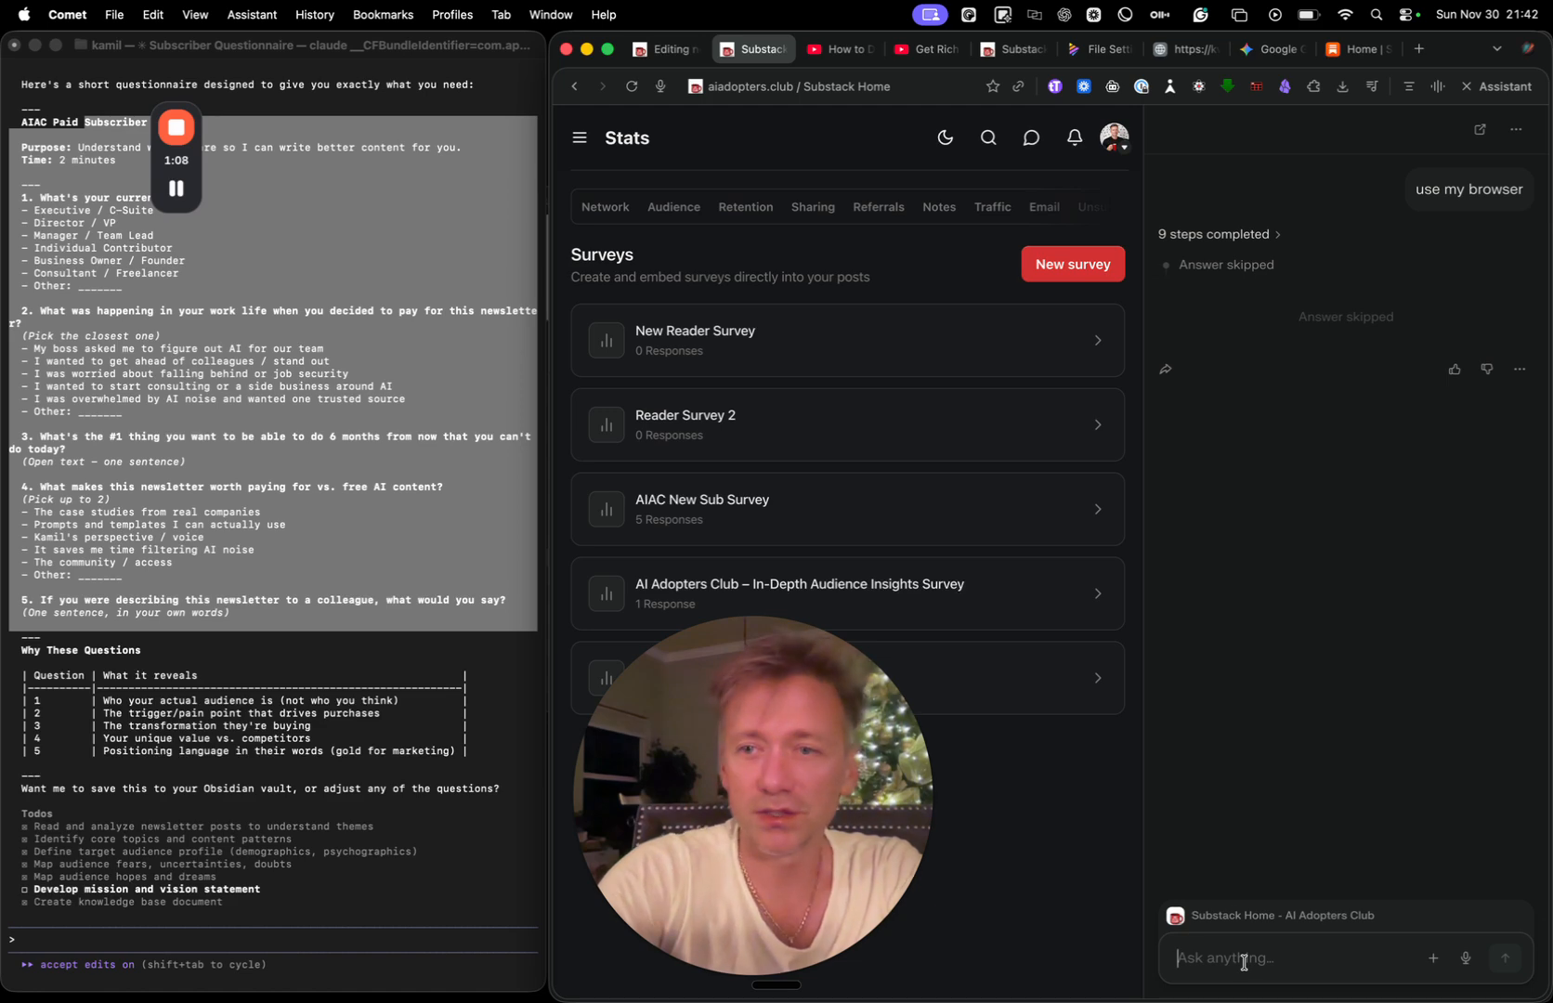
{"action": "left_click", "coordinate": [1479, 126]}
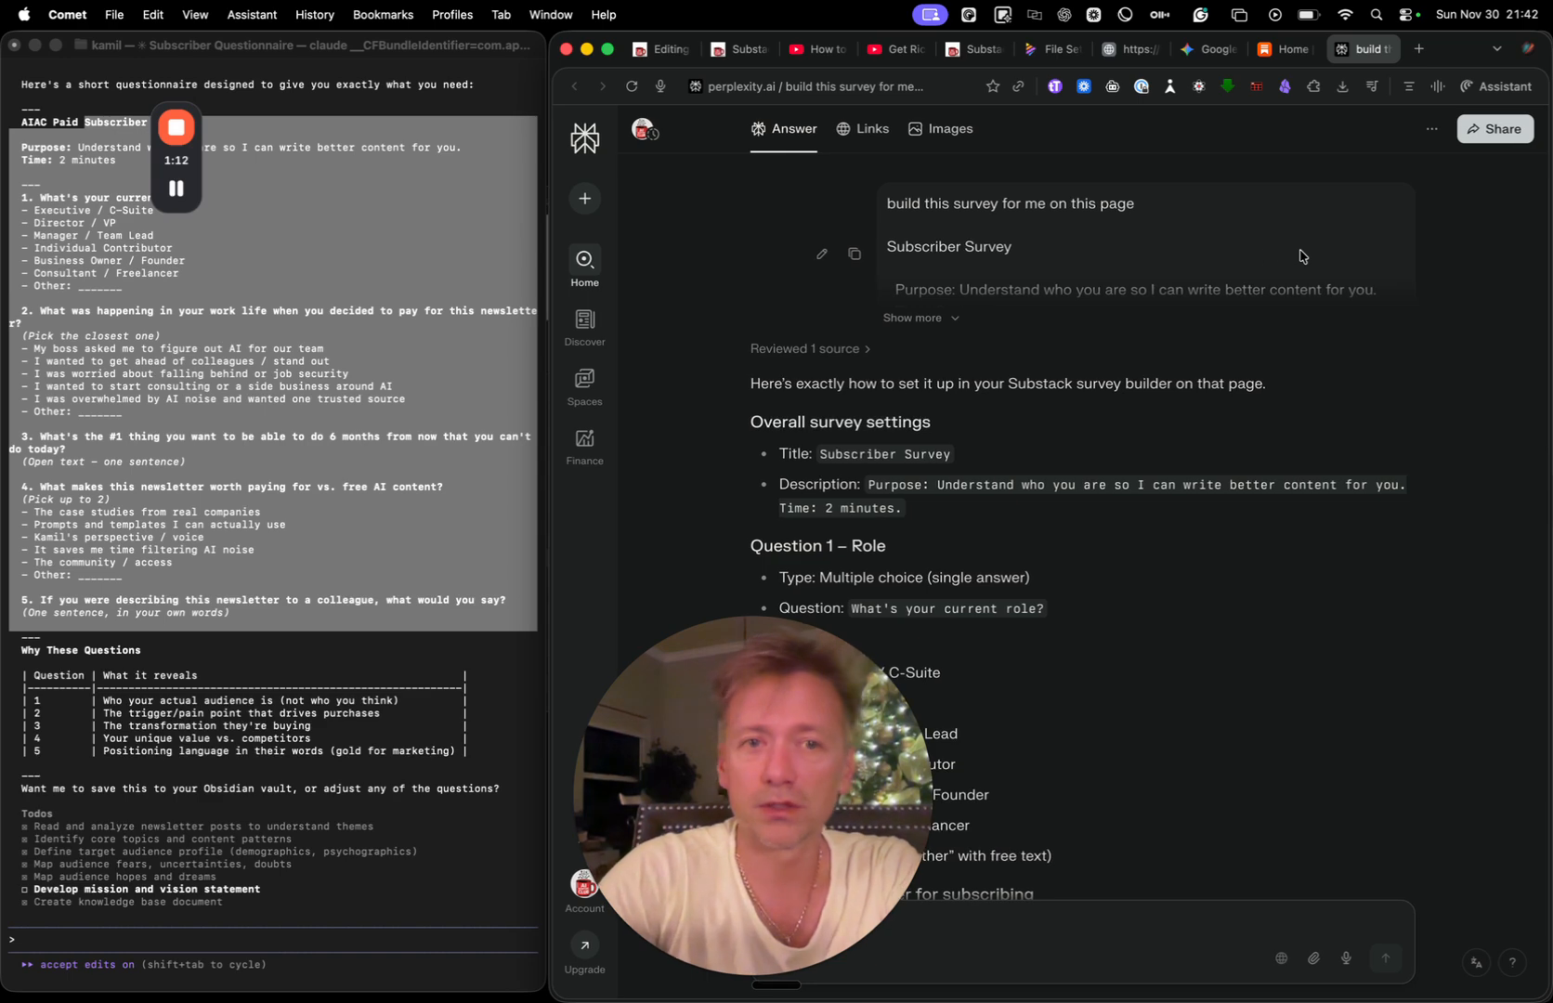
{"action": "key", "text": "super+w"}
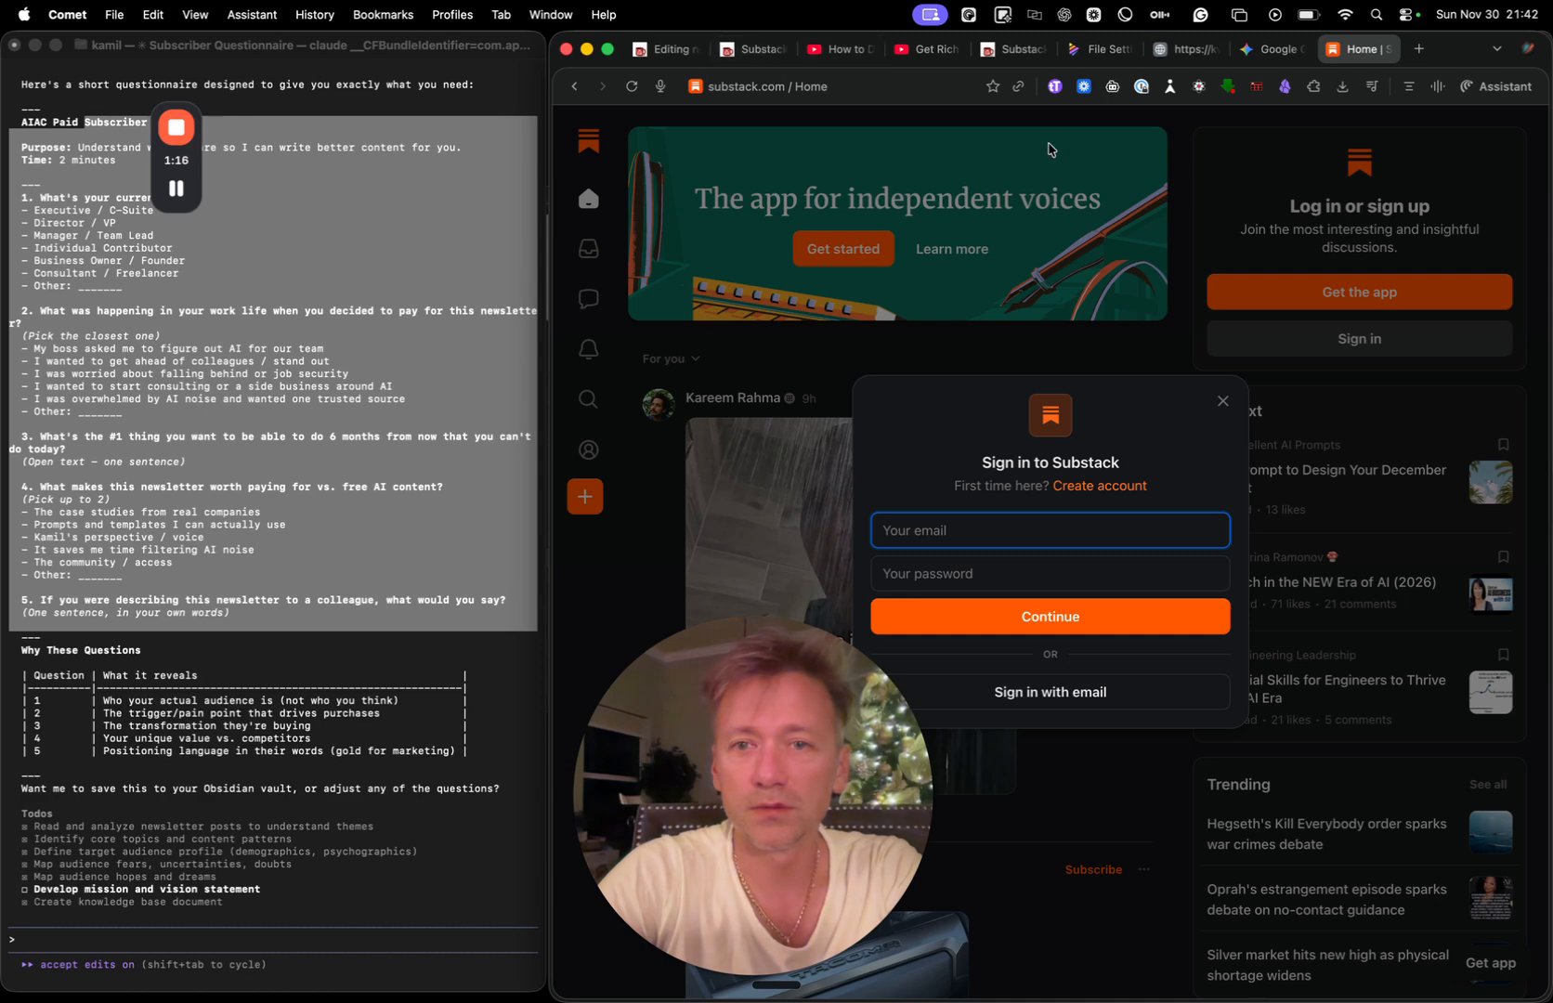
Reopen the AI Adopters Club surveys page from the browsing history and show the assistant beside it.
{"action": "left_click", "coordinate": [314, 14]}
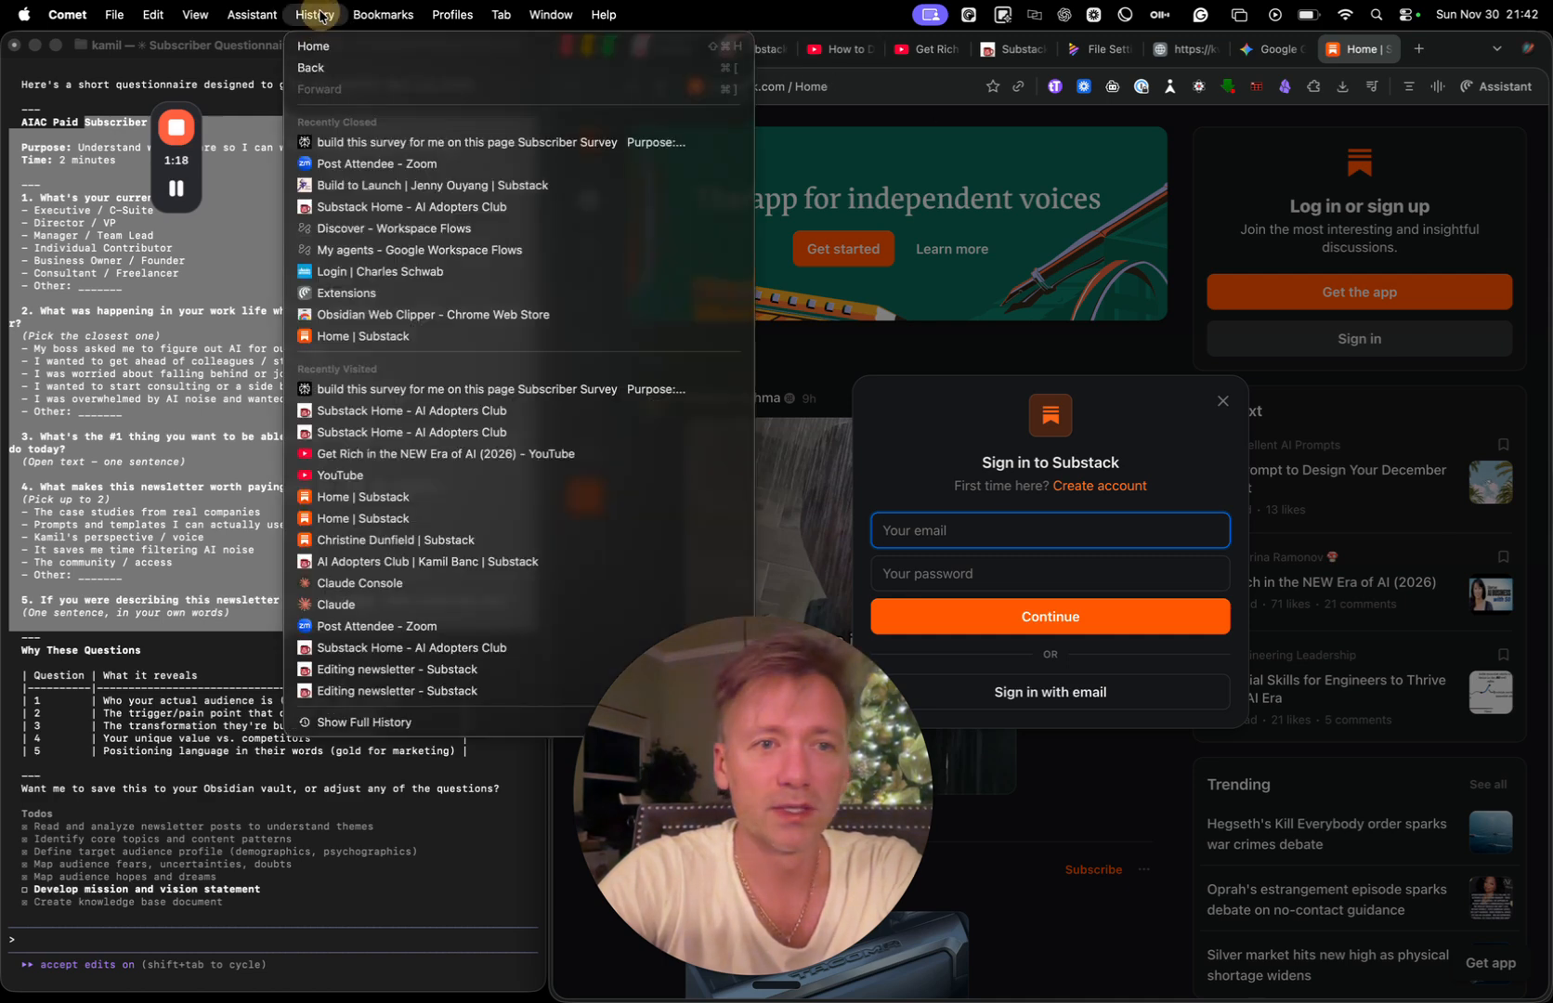
{"action": "left_click", "coordinate": [390, 418]}
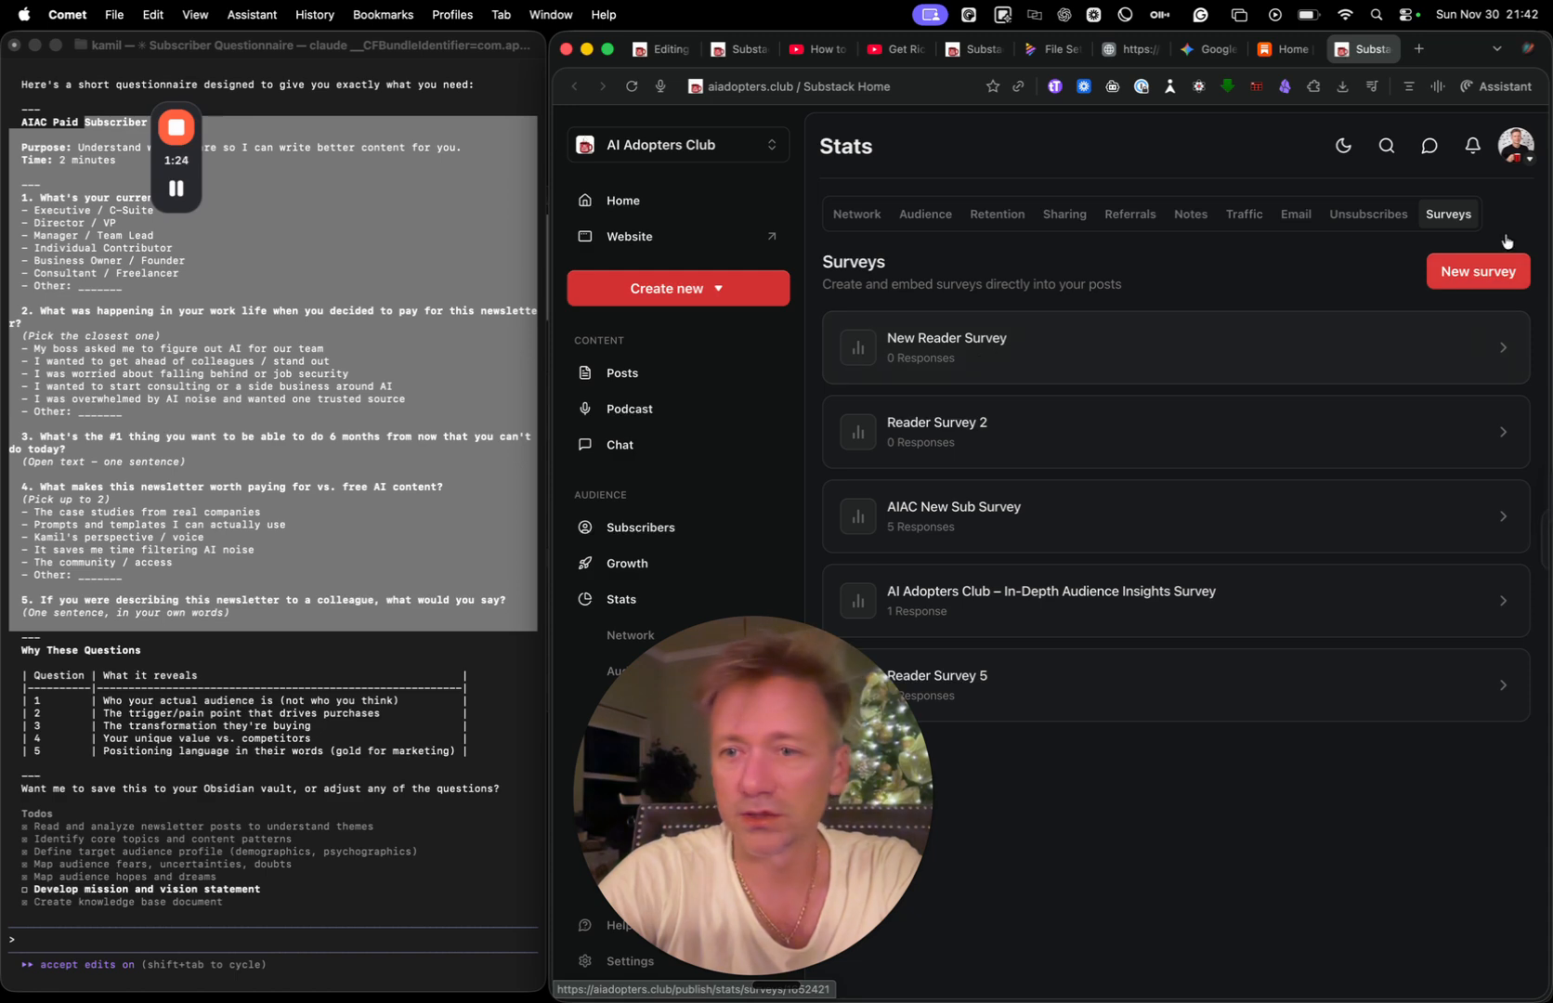
{"action": "left_click", "coordinate": [1497, 85]}
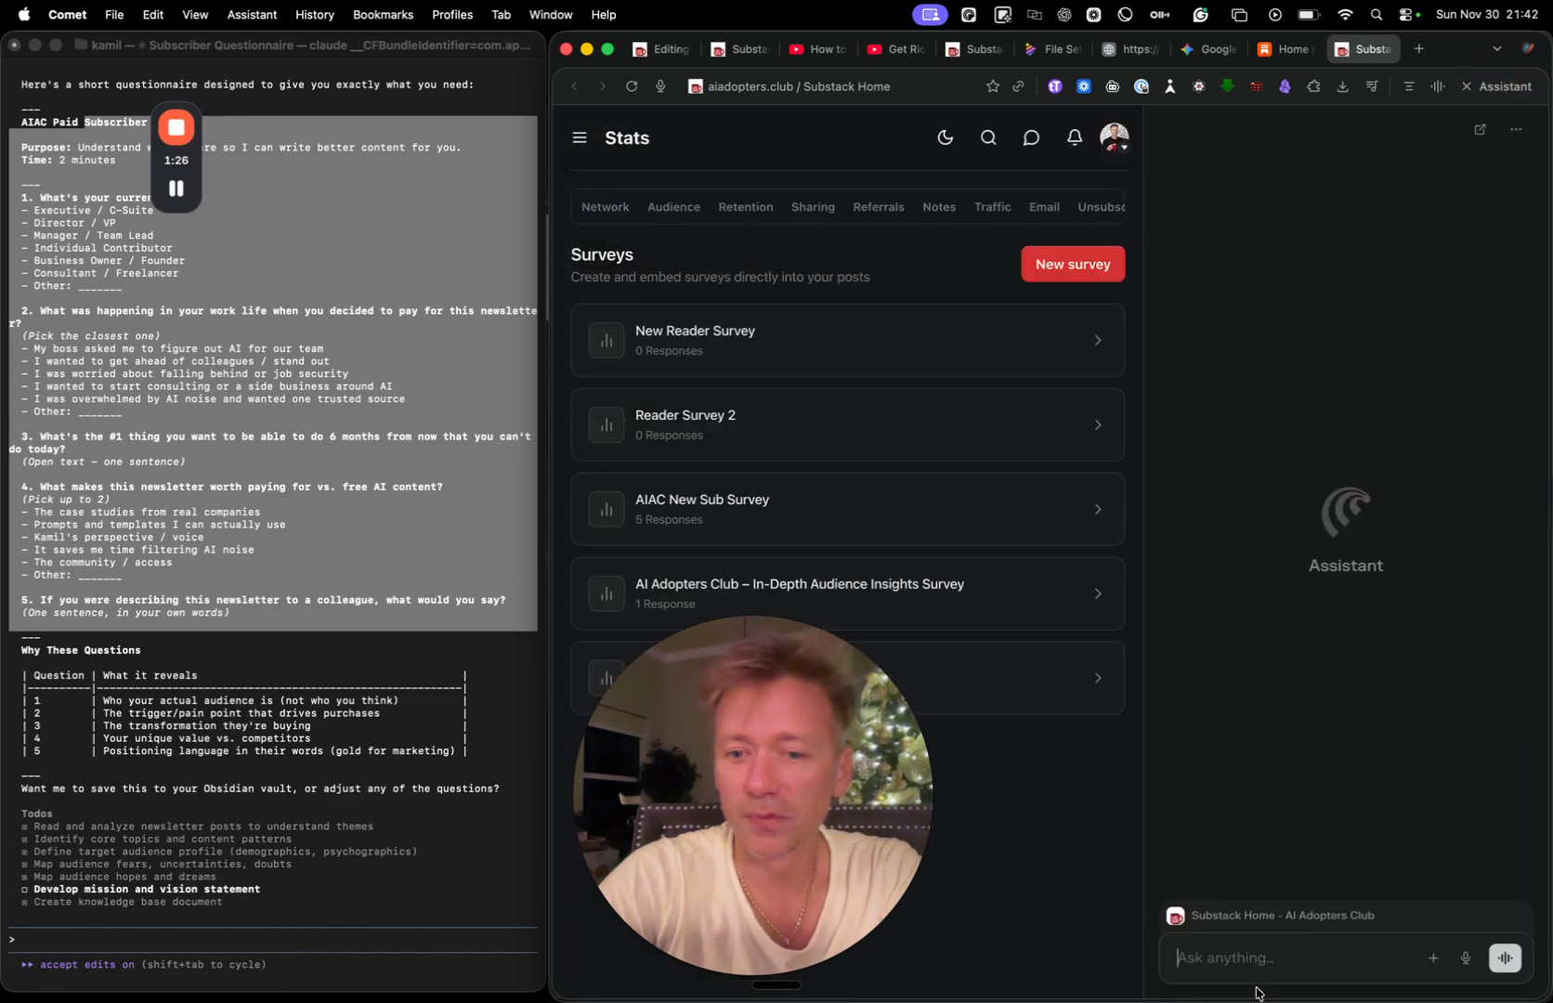
Send the assistant the prompt "use my browser to create this survey:" followed by the copied survey text.
{"action": "type", "text": "use my br"}
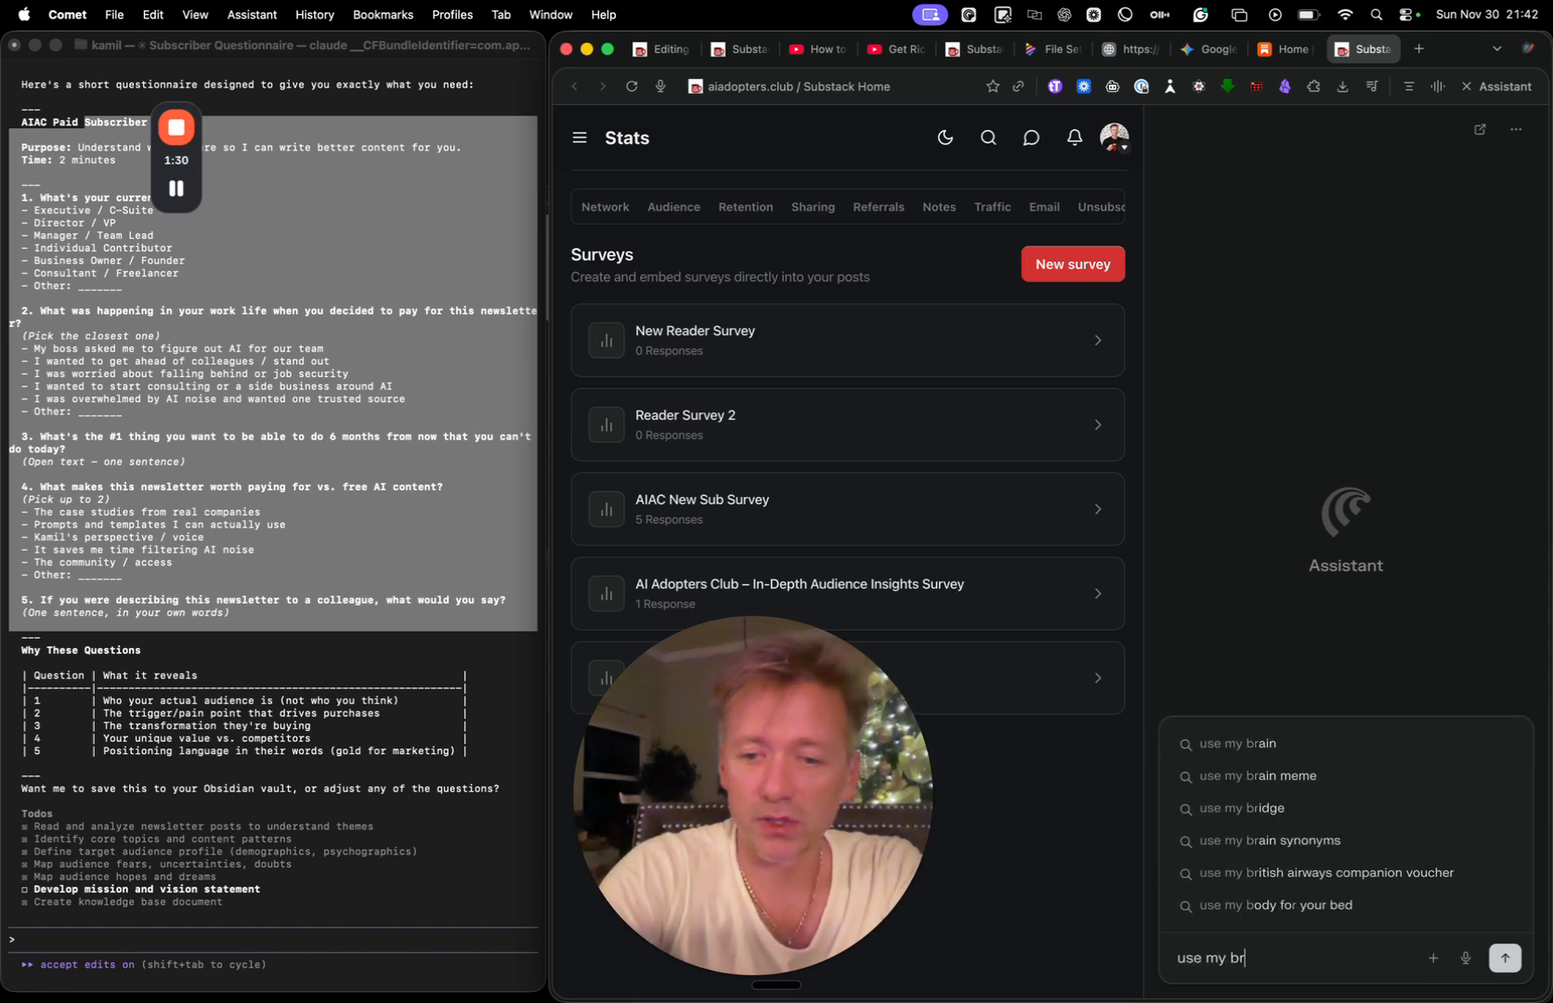
{"action": "type", "text": "owser to create this survey:"}
{"action": "key", "text": "super+v"}
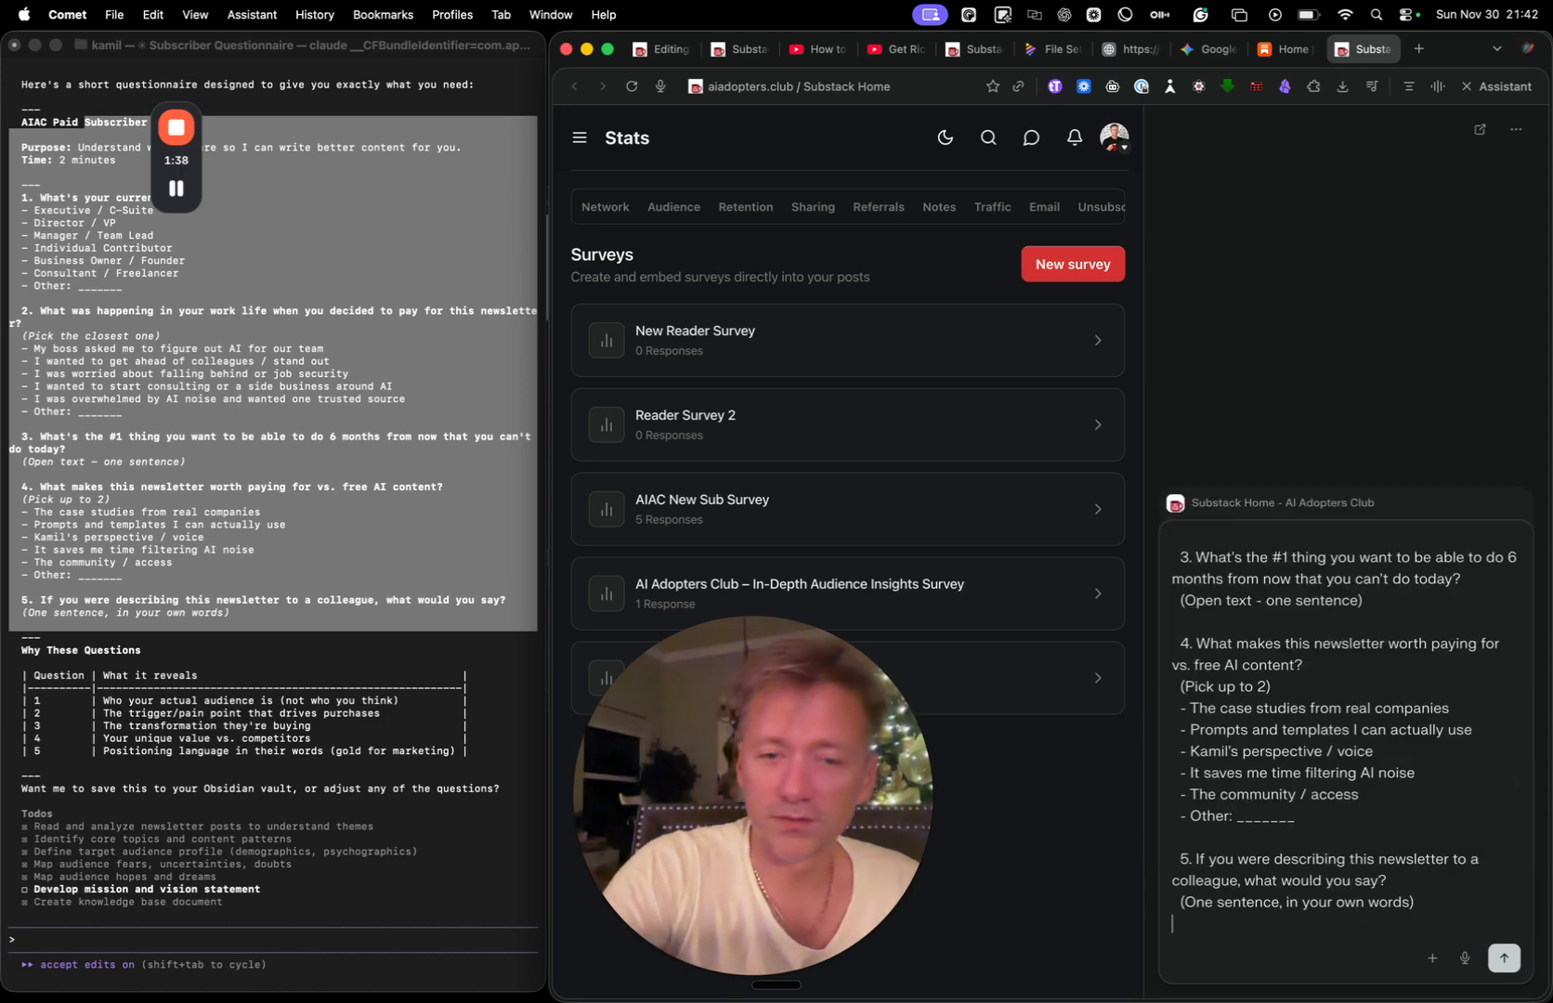
{"action": "key", "text": "Return"}
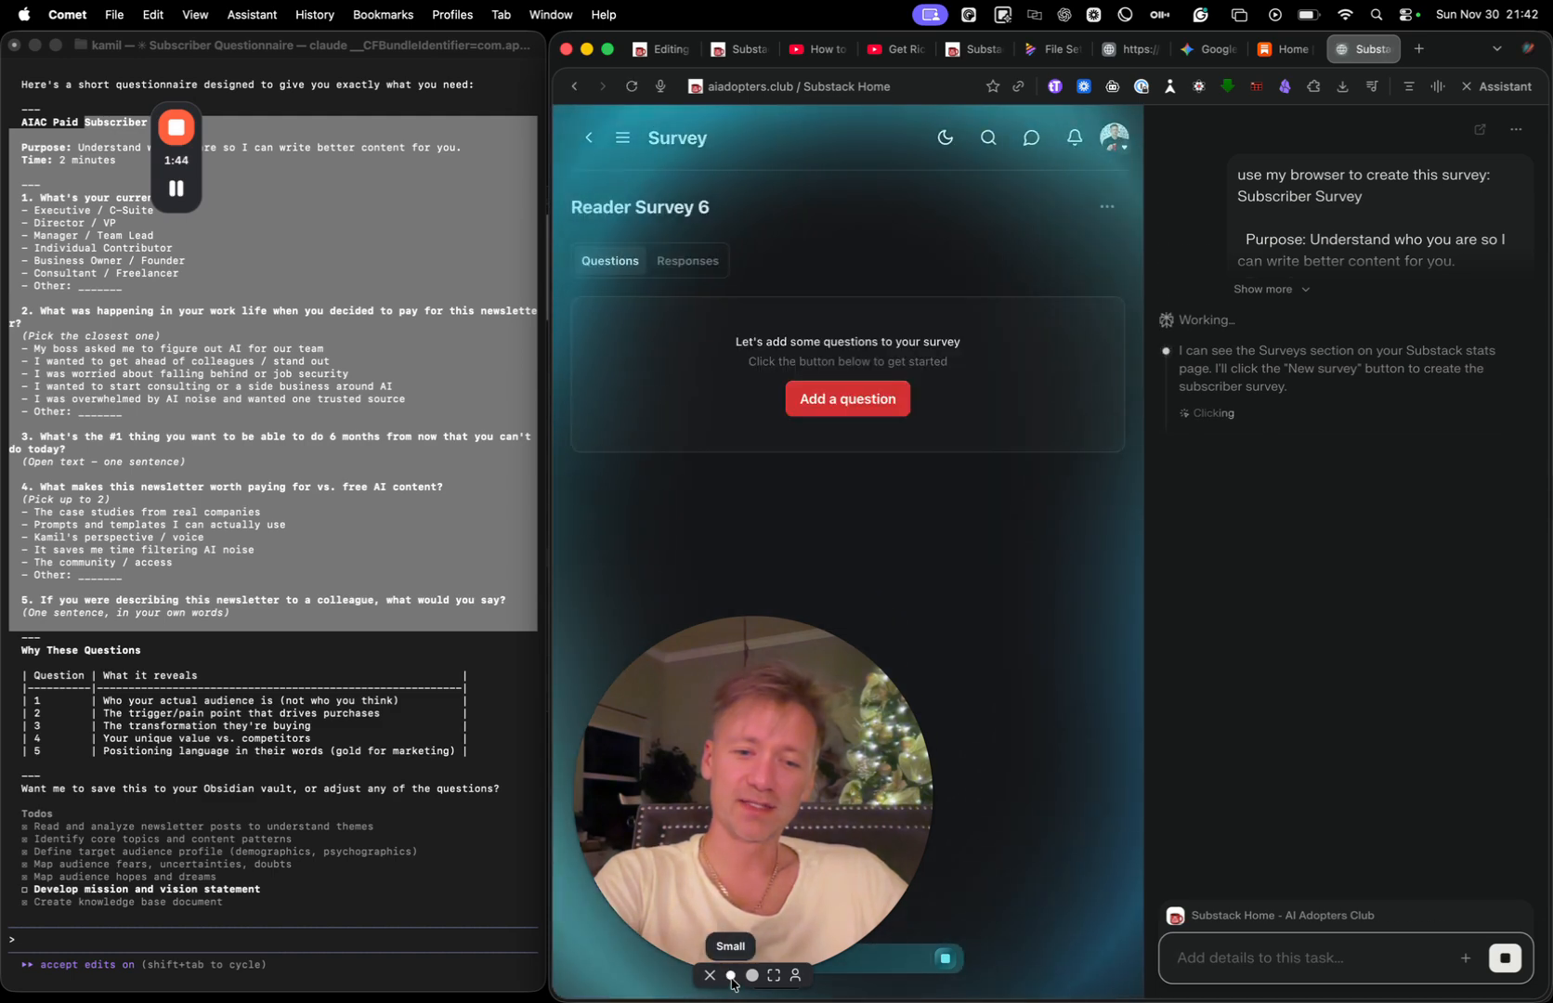
Enlarge the browser window to fill the screen while the assistant builds the survey.
{"action": "left_click", "coordinate": [731, 977]}
{"action": "double_click", "coordinate": [1460, 52]}
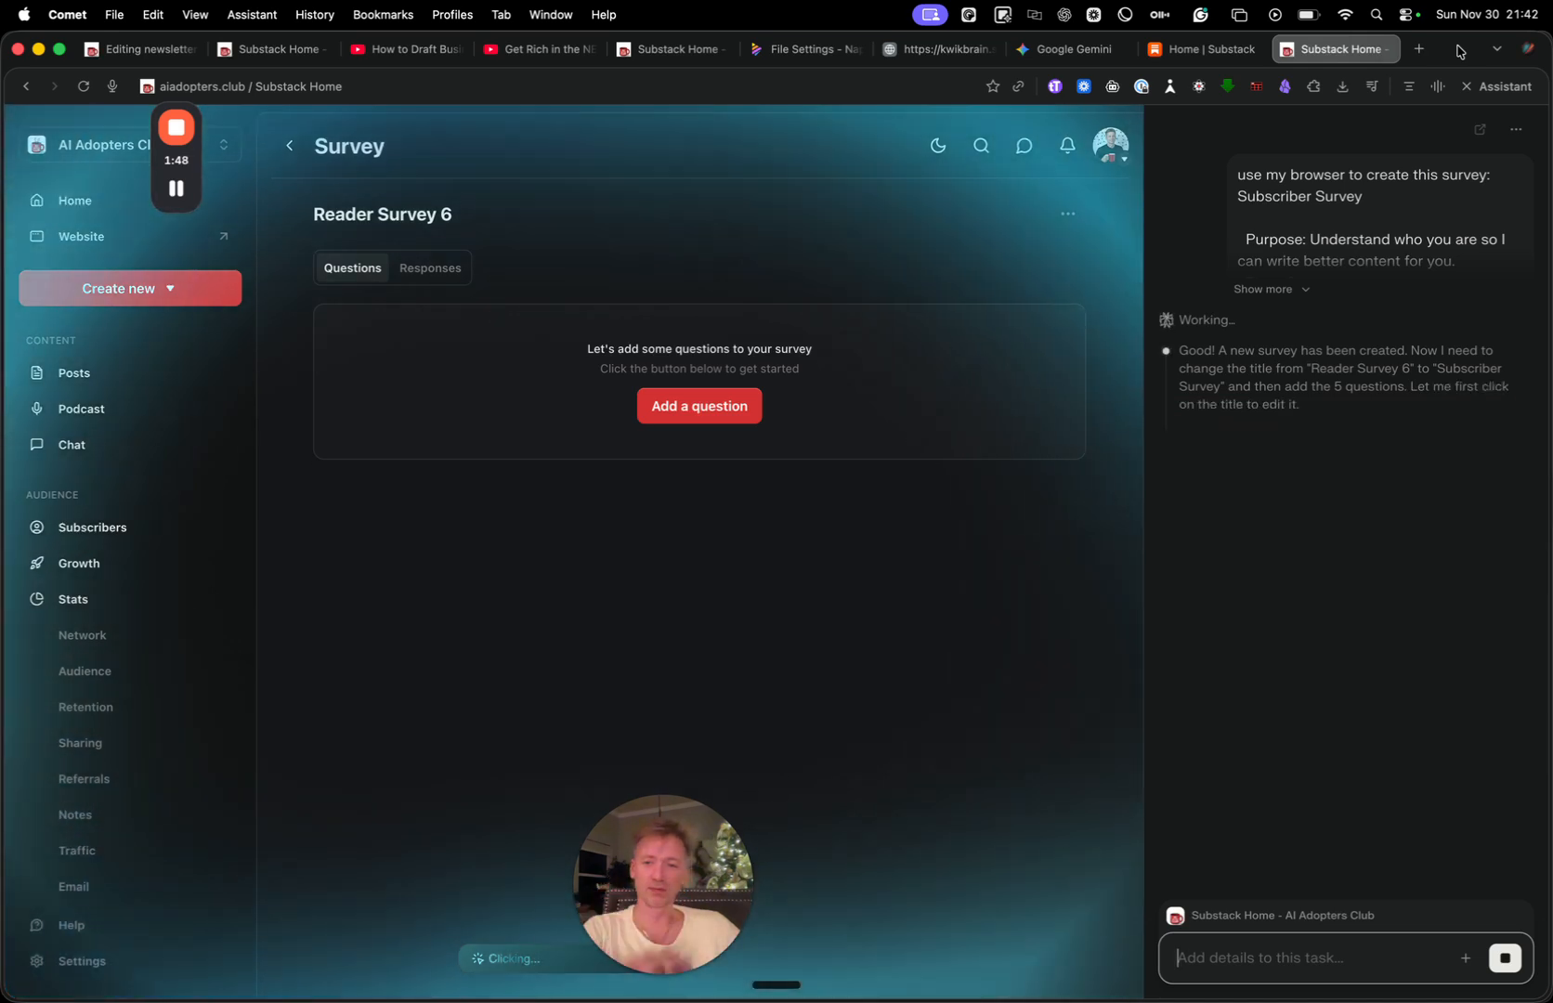
{"action": "mouse_move", "coordinate": [668, 912]}
{"action": "left_click_drag", "start_coordinate": [668, 912], "coordinate": [124, 874]}
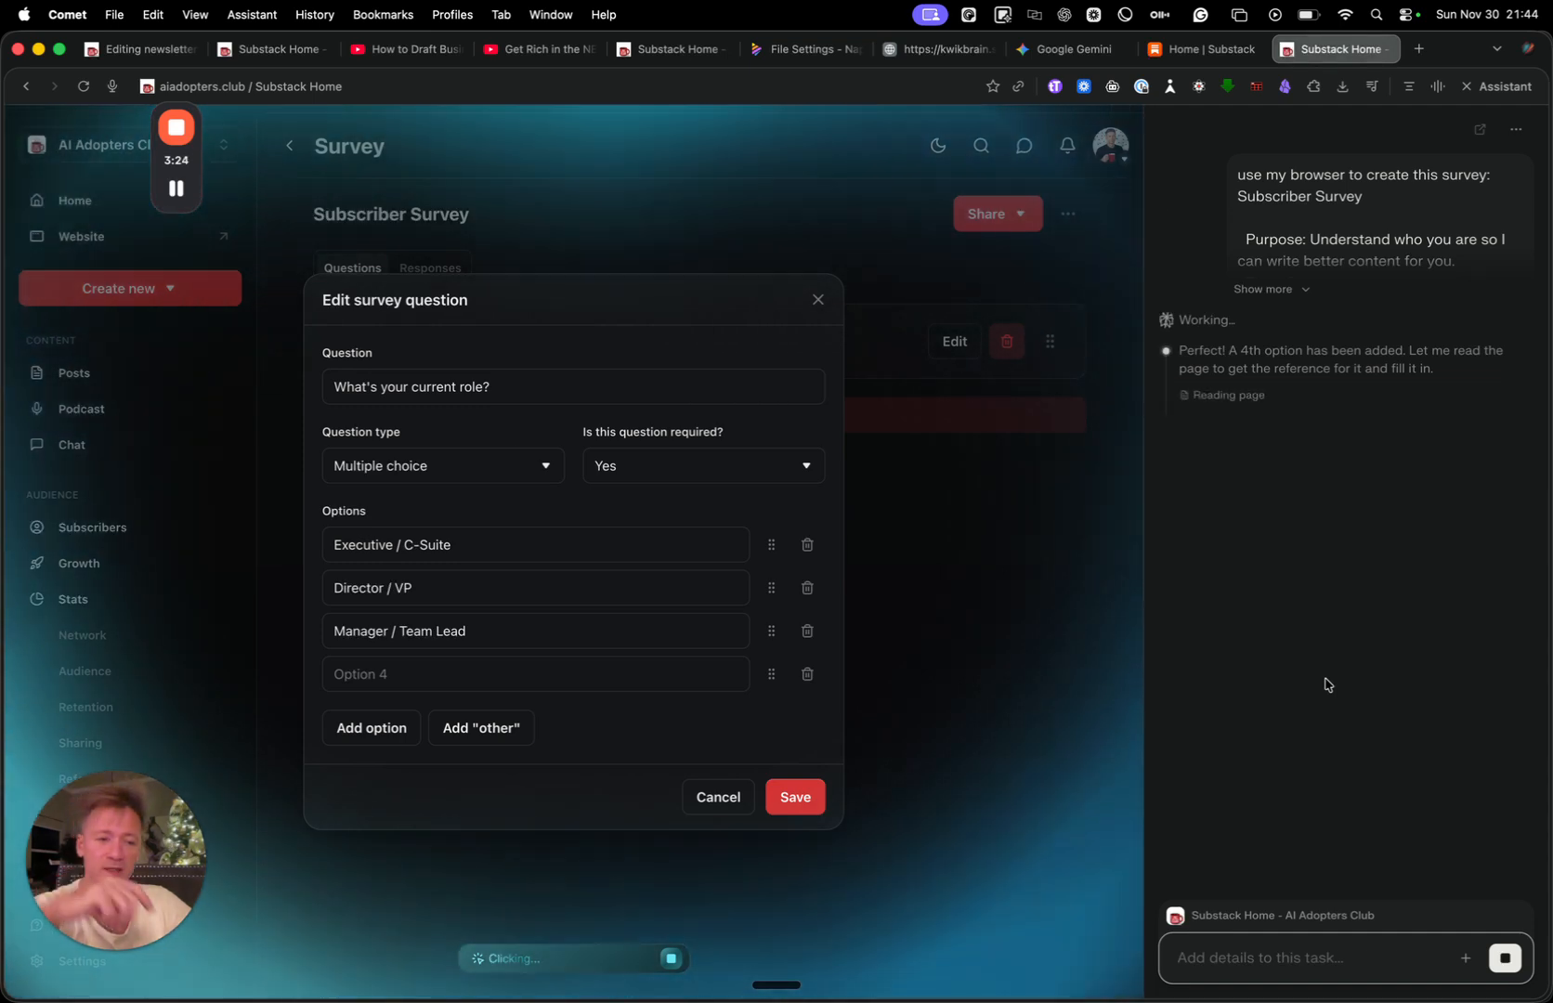
Switch to the Terminal, narrow its window slightly and place the questionnaire beside the survey question dialog.
{"action": "mouse_move", "coordinate": [1272, 986]}
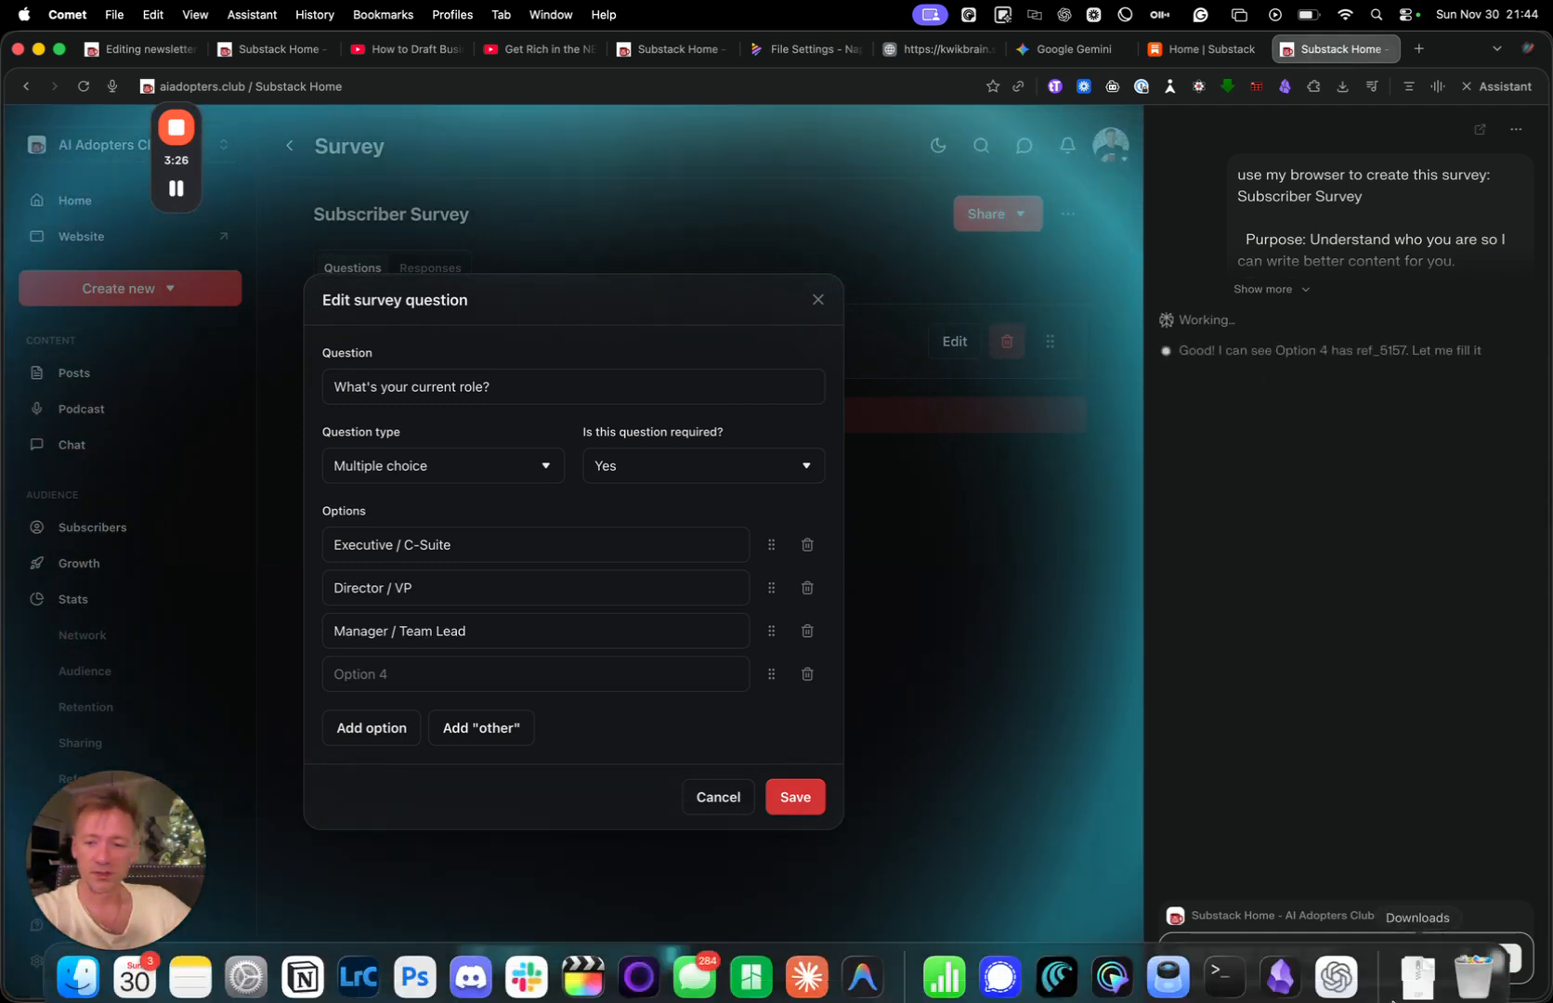
{"action": "left_click", "coordinate": [1224, 965]}
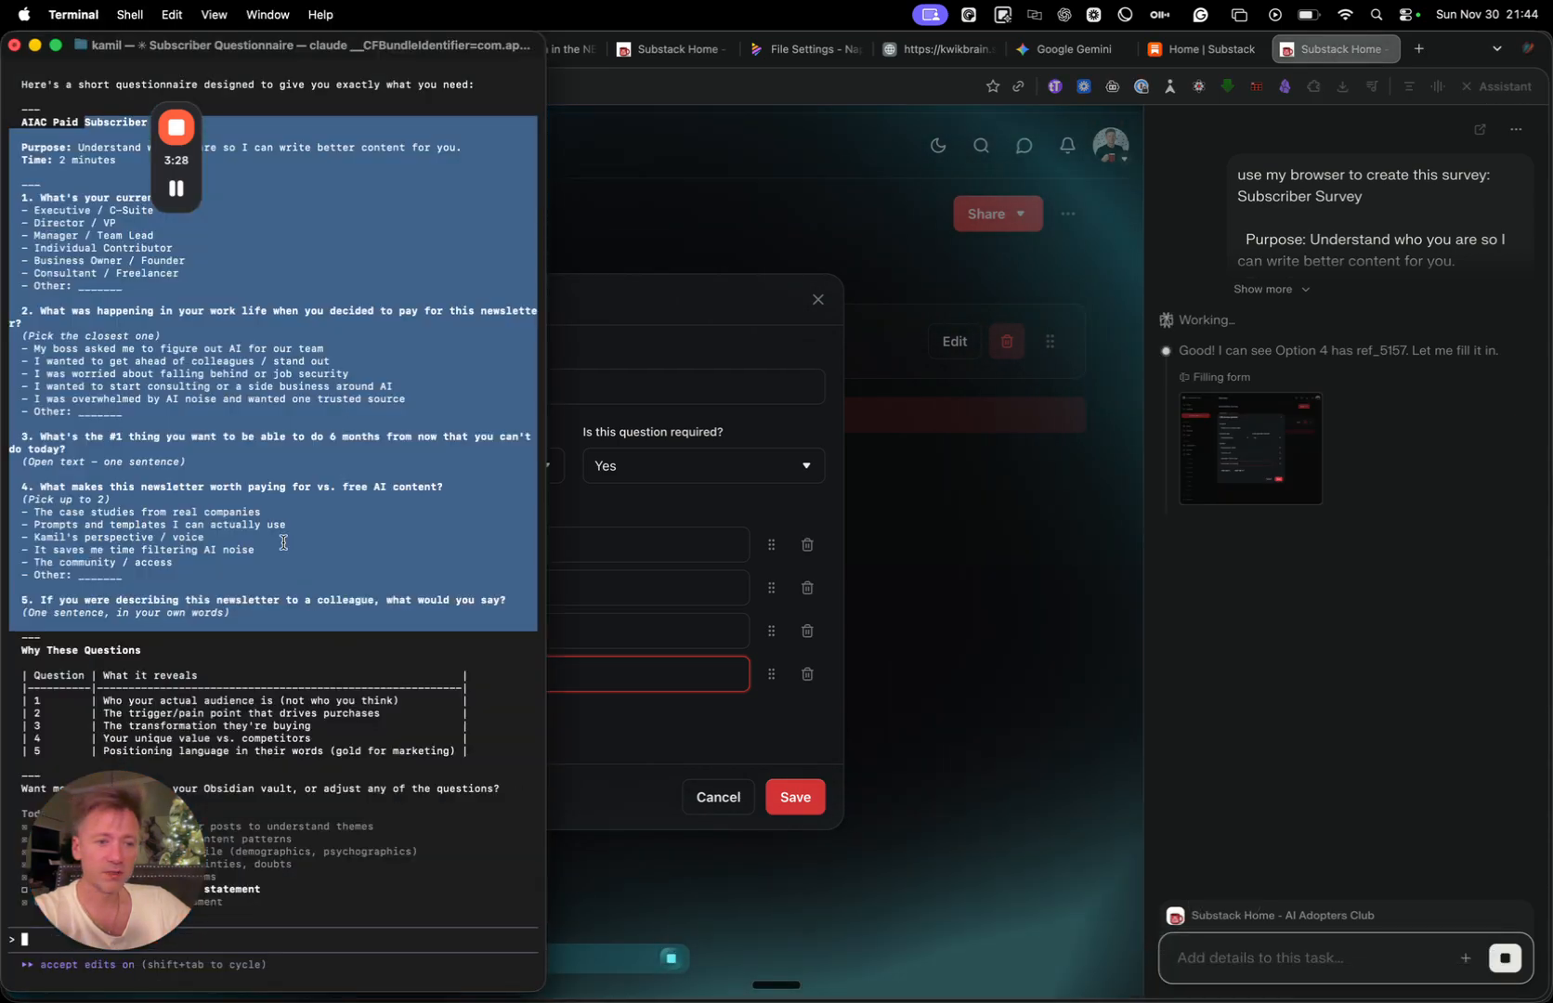
{"action": "mouse_move", "coordinate": [546, 107]}
{"action": "left_mouse_down"}
{"action": "mouse_move", "coordinate": [322, 107]}
{"action": "mouse_move", "coordinate": [520, 126]}
{"action": "left_mouse_up"}
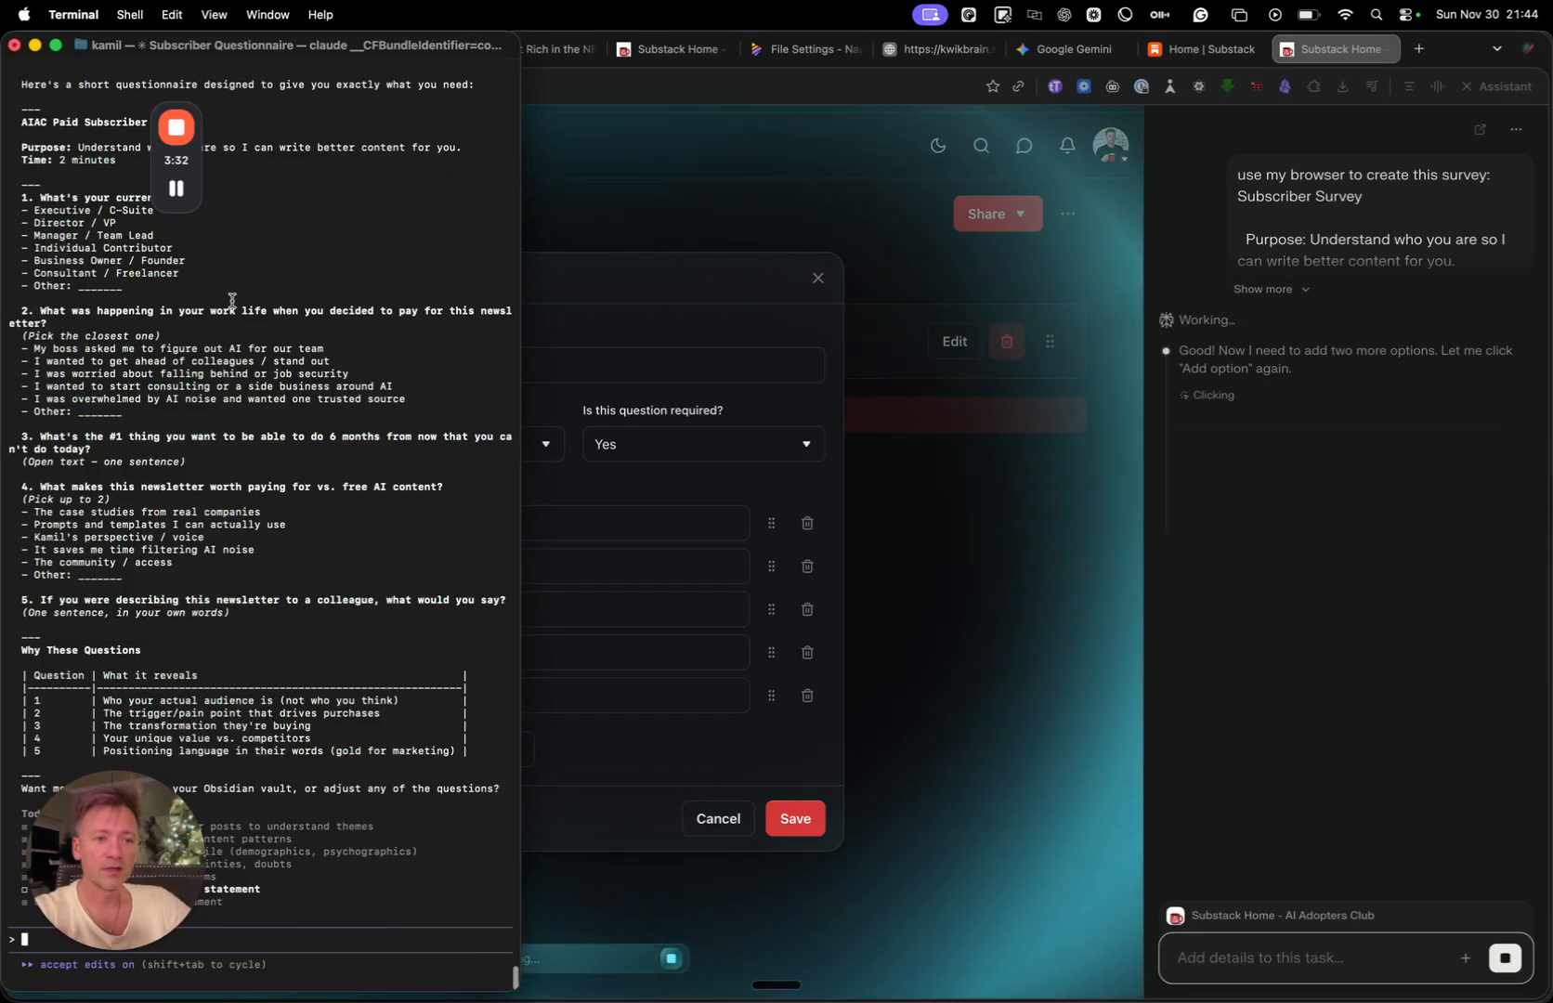
{"action": "scroll", "coordinate": [114, 560], "scroll_direction": "down", "scroll_amount": 5}
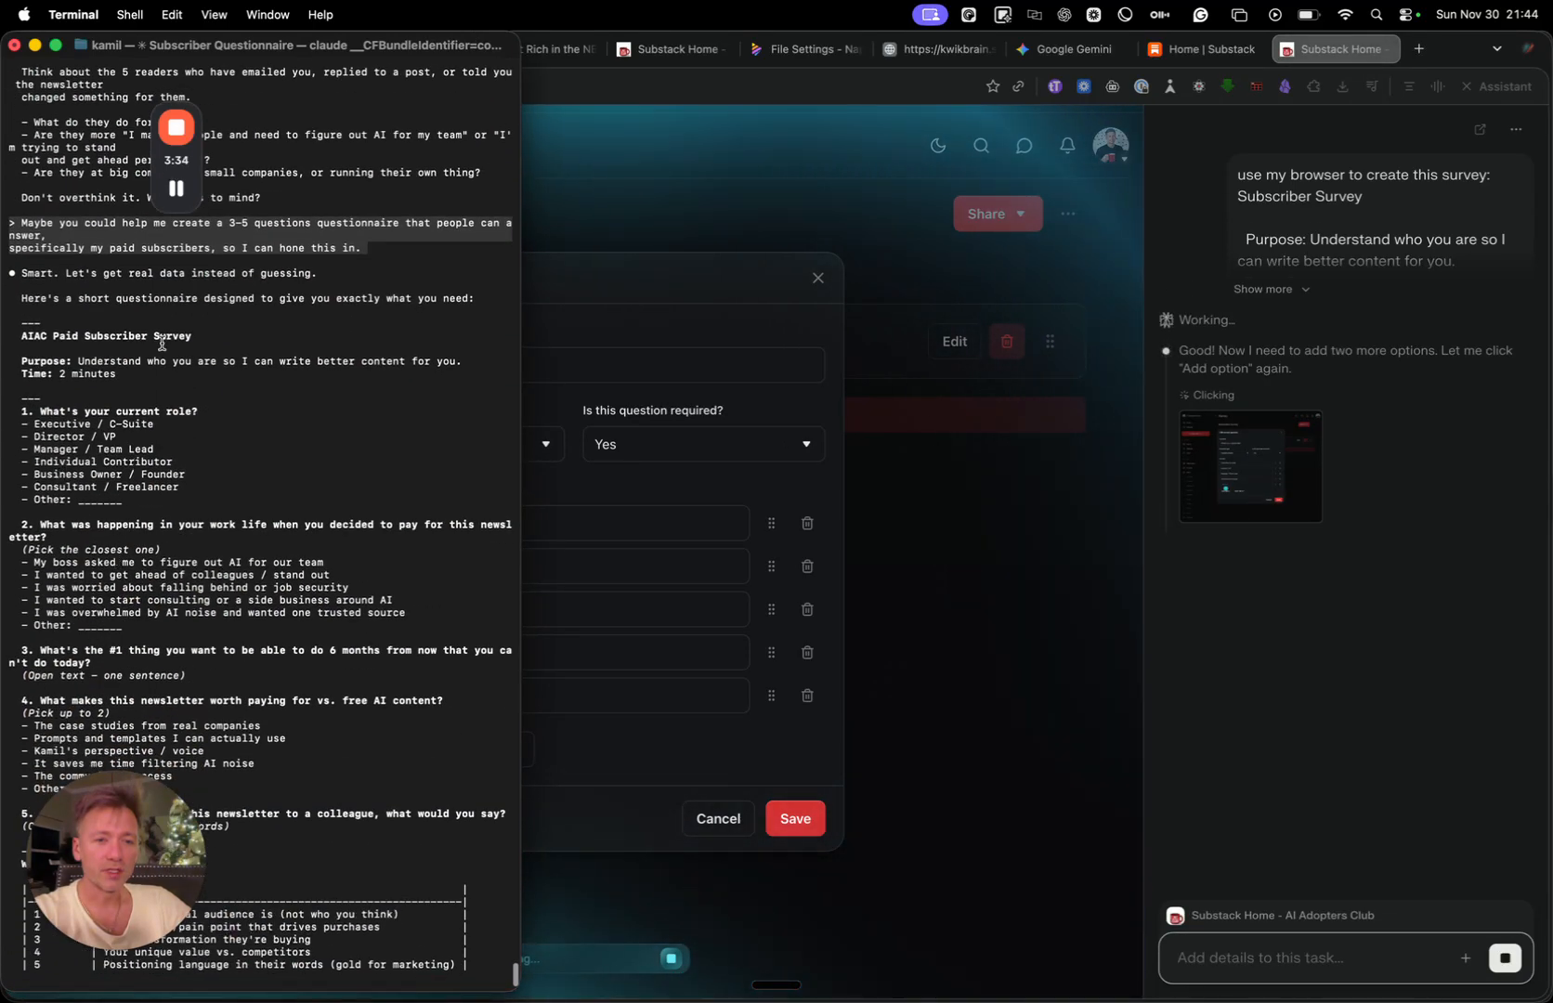
{"action": "left_click_drag", "start_coordinate": [284, 46], "coordinate": [1182, 11]}
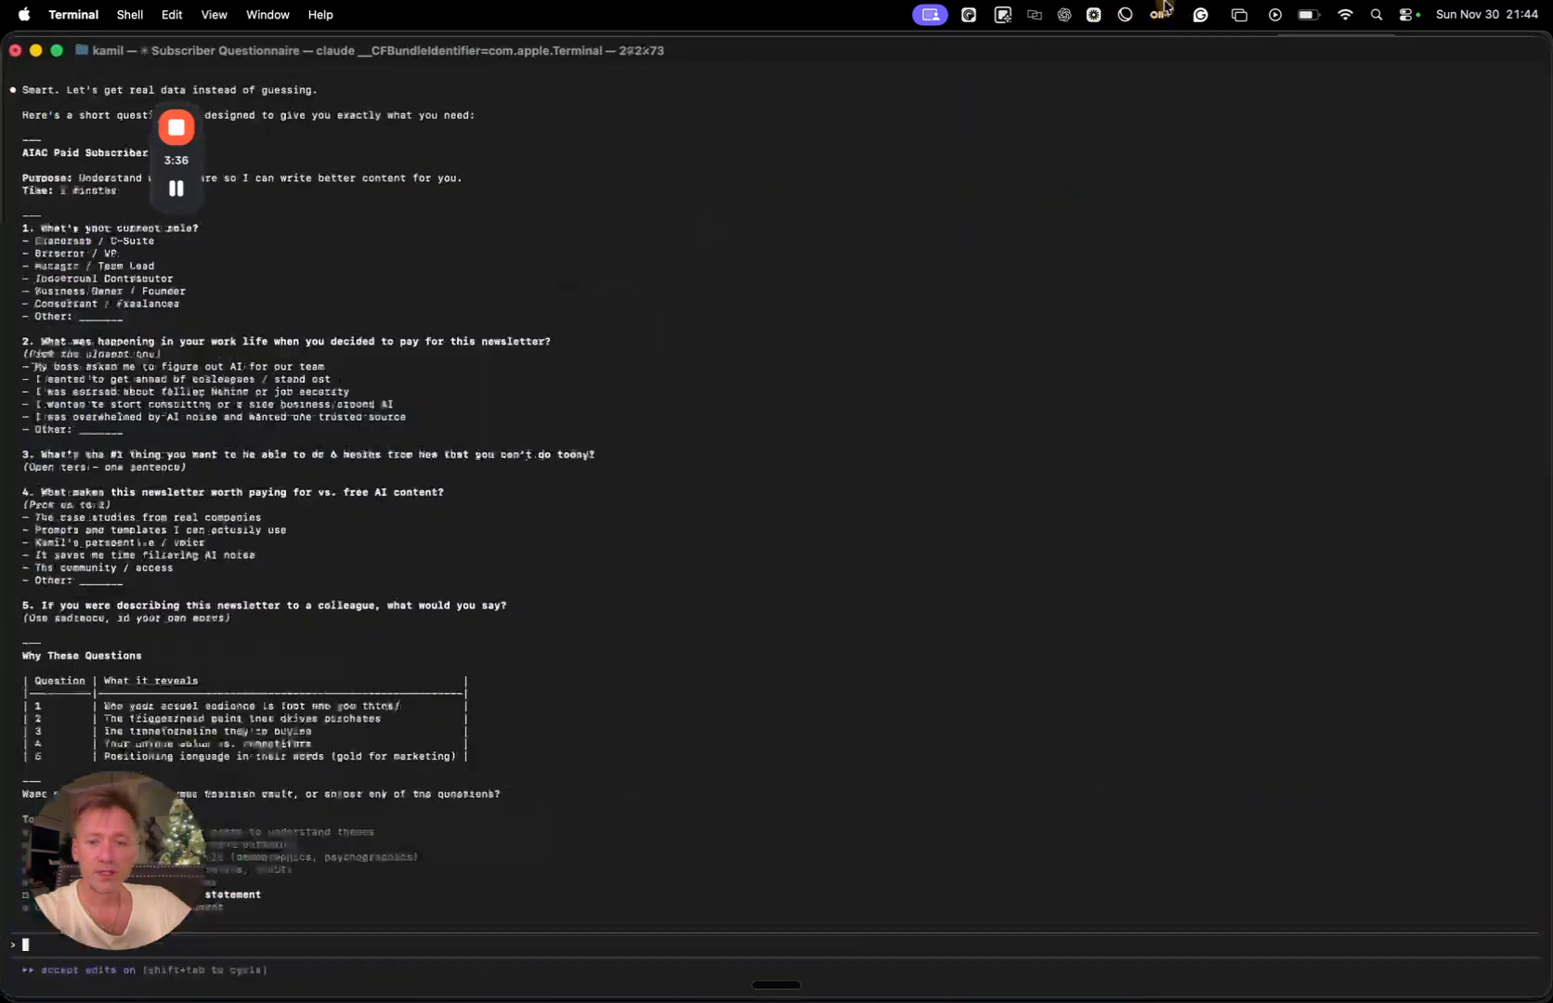
{"action": "left_click_drag", "start_coordinate": [159, 58], "coordinate": [1103, 102]}
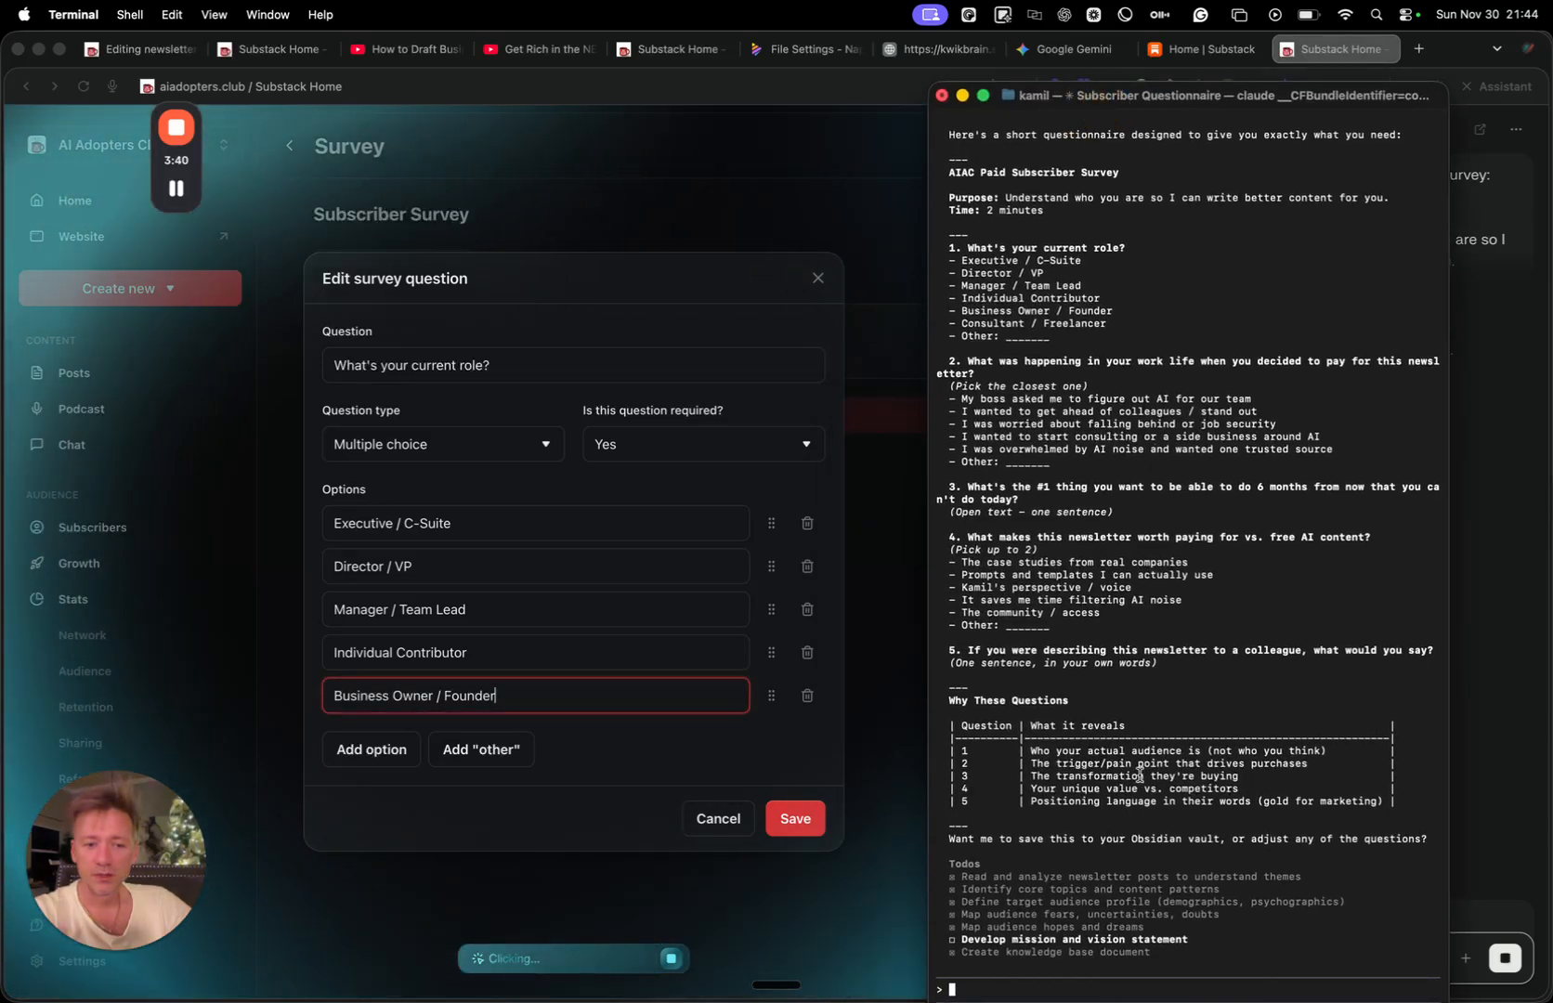
{"action": "scroll", "coordinate": [976, 493], "scroll_direction": "up", "scroll_amount": 3}
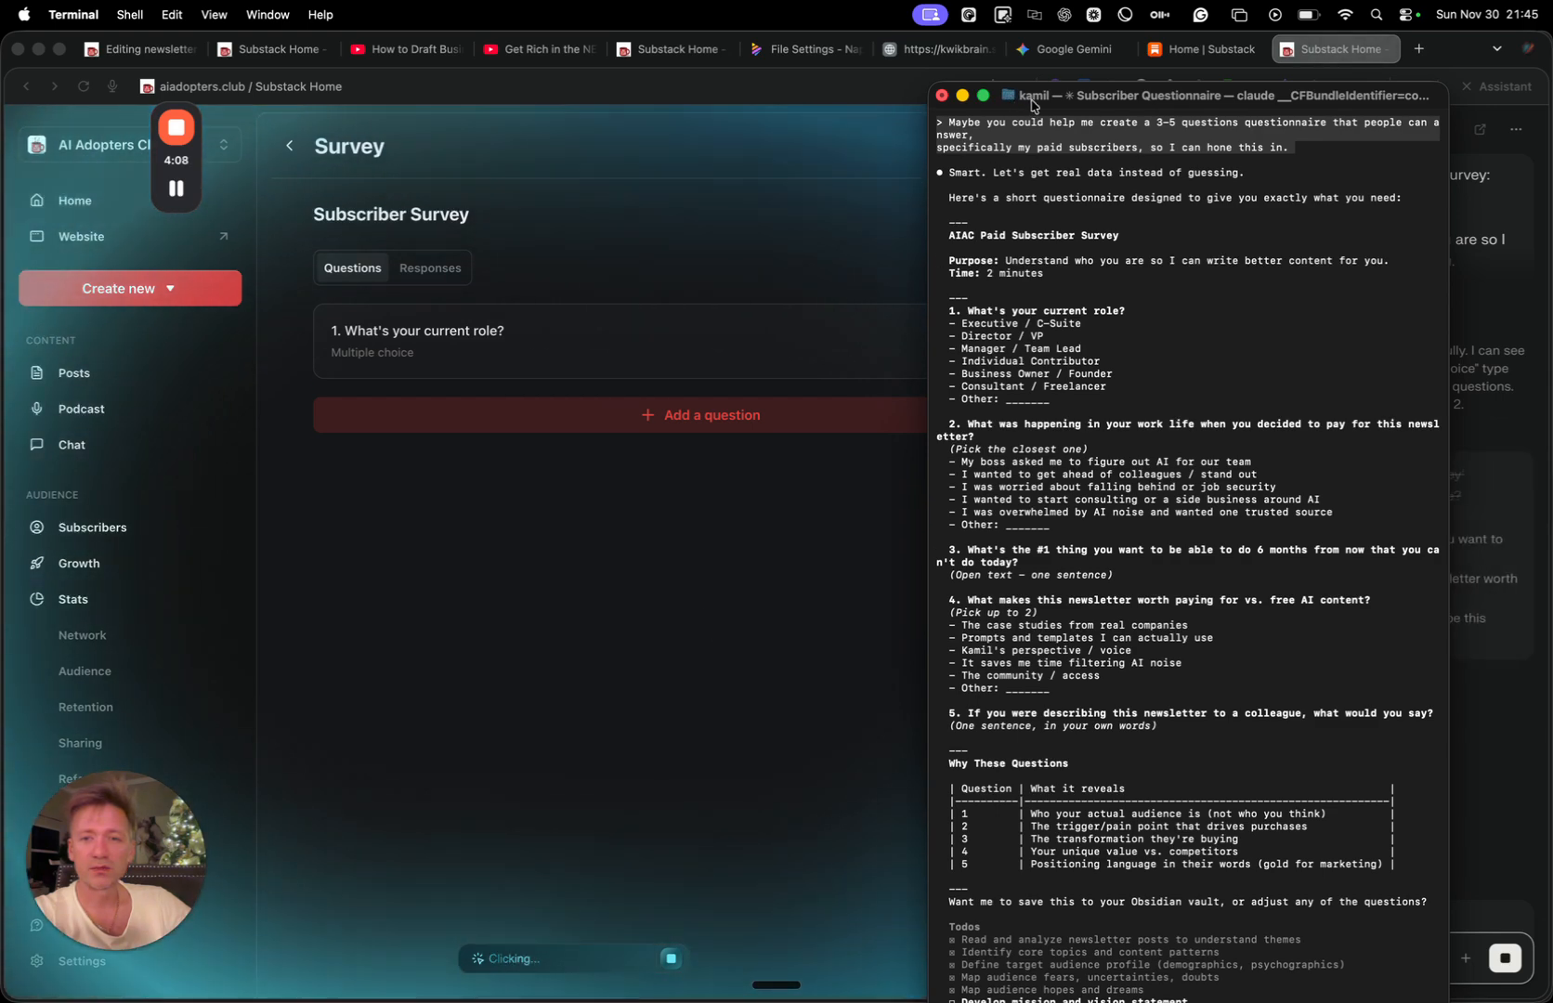
Move the terminal window clear of the assistant's progress log and follow the survey questions being filled in.
{"action": "left_click_drag", "start_coordinate": [1044, 99], "coordinate": [1277, 743]}
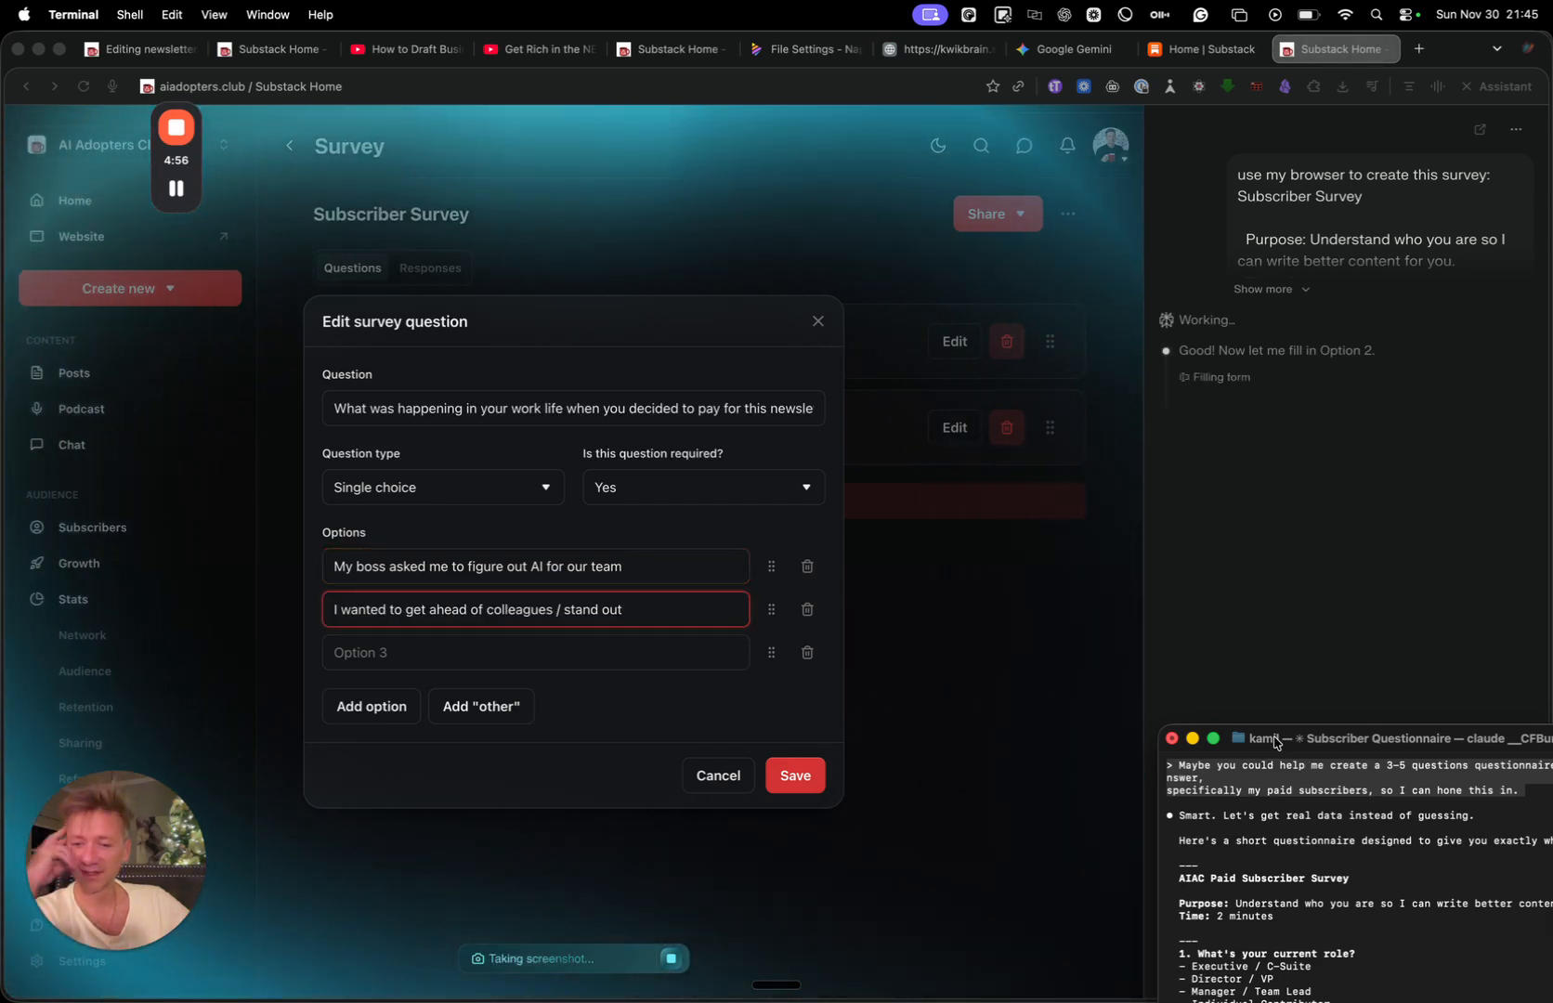
{"action": "scroll", "coordinate": [1308, 884], "scroll_direction": "down", "scroll_amount": 3}
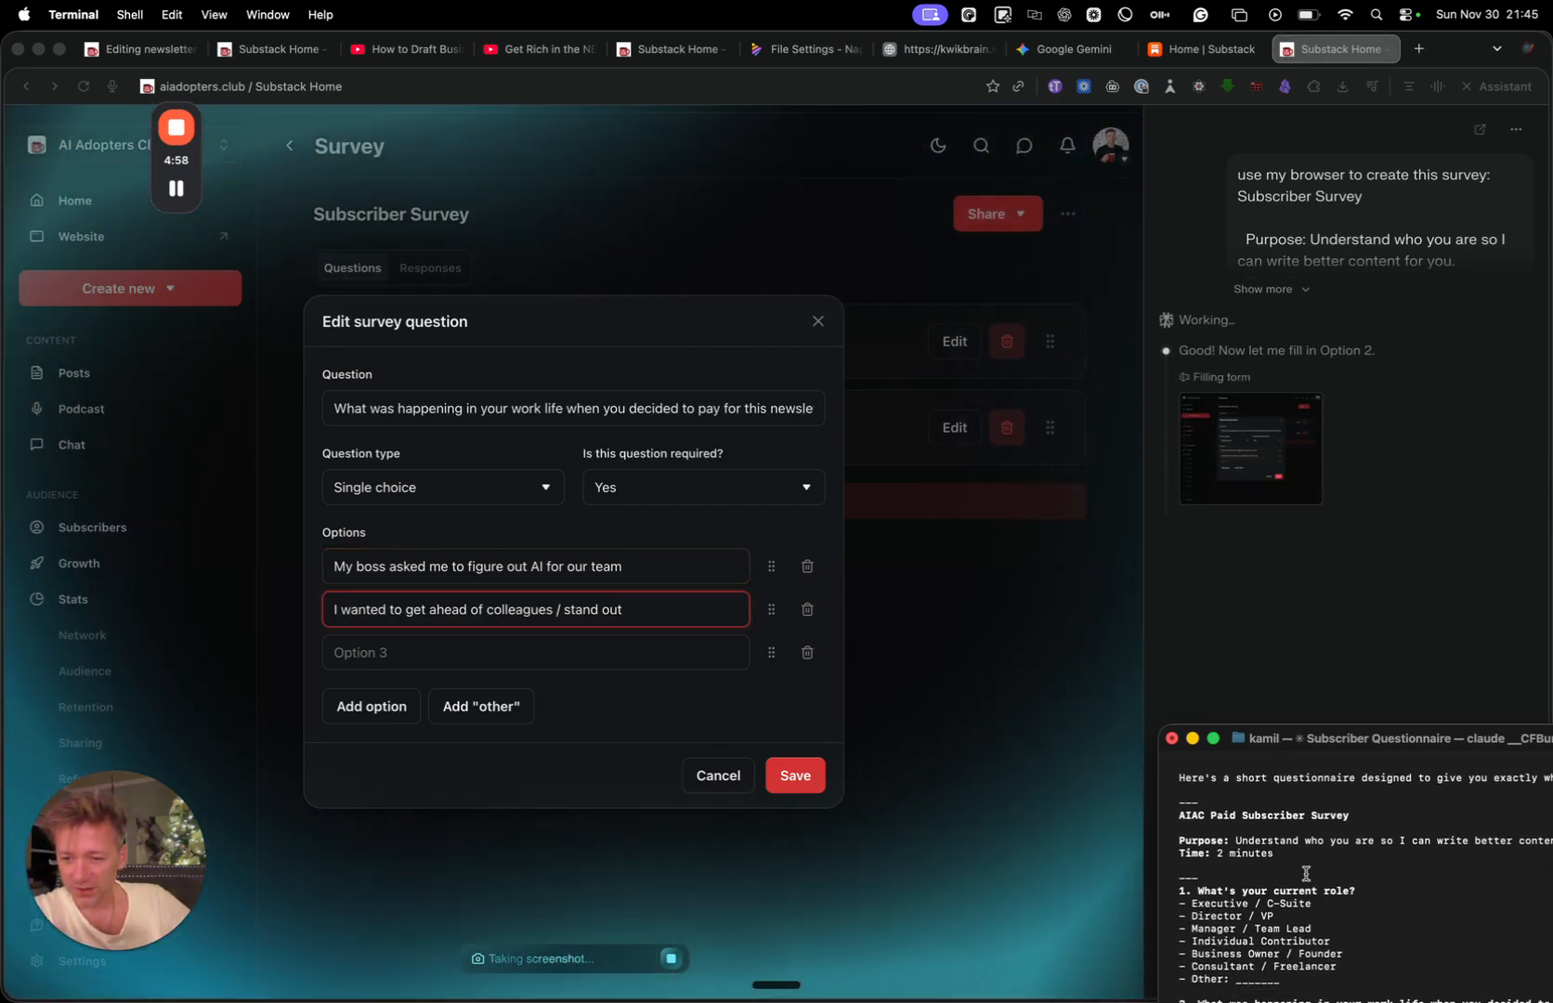
{"action": "left_click_drag", "start_coordinate": [1335, 740], "coordinate": [1328, 413]}
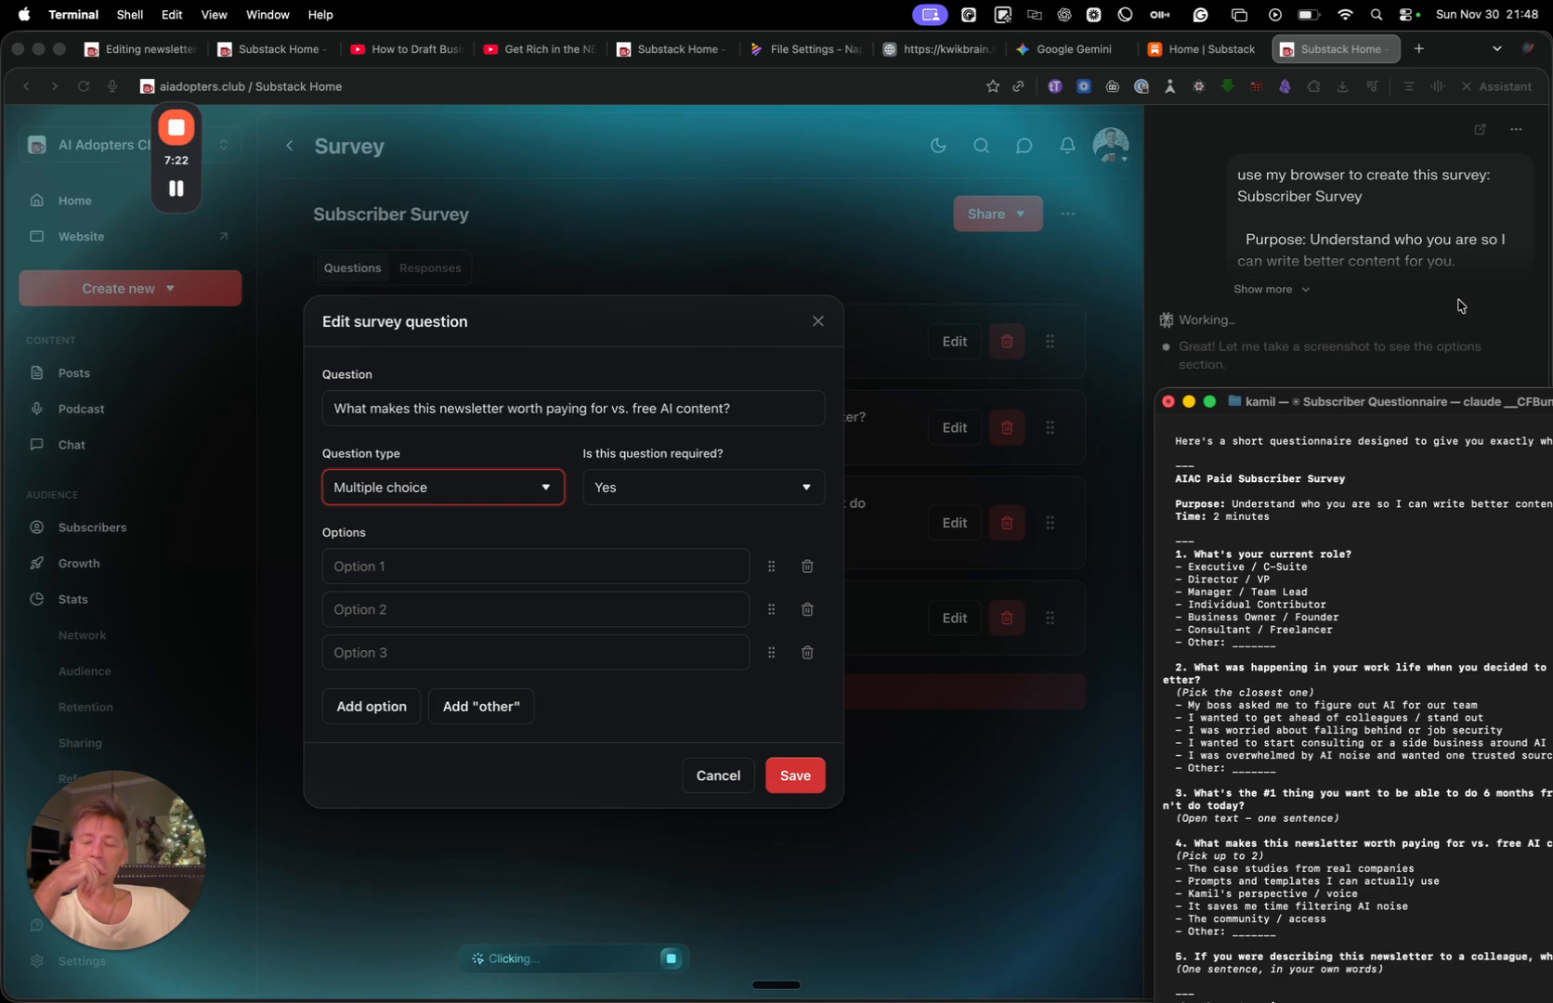
Ask Claude in the terminal "Can you now create a survey that is useful to gain insights from my free subscribers?".
{"action": "left_click_drag", "start_coordinate": [1402, 401], "coordinate": [1372, 70]}
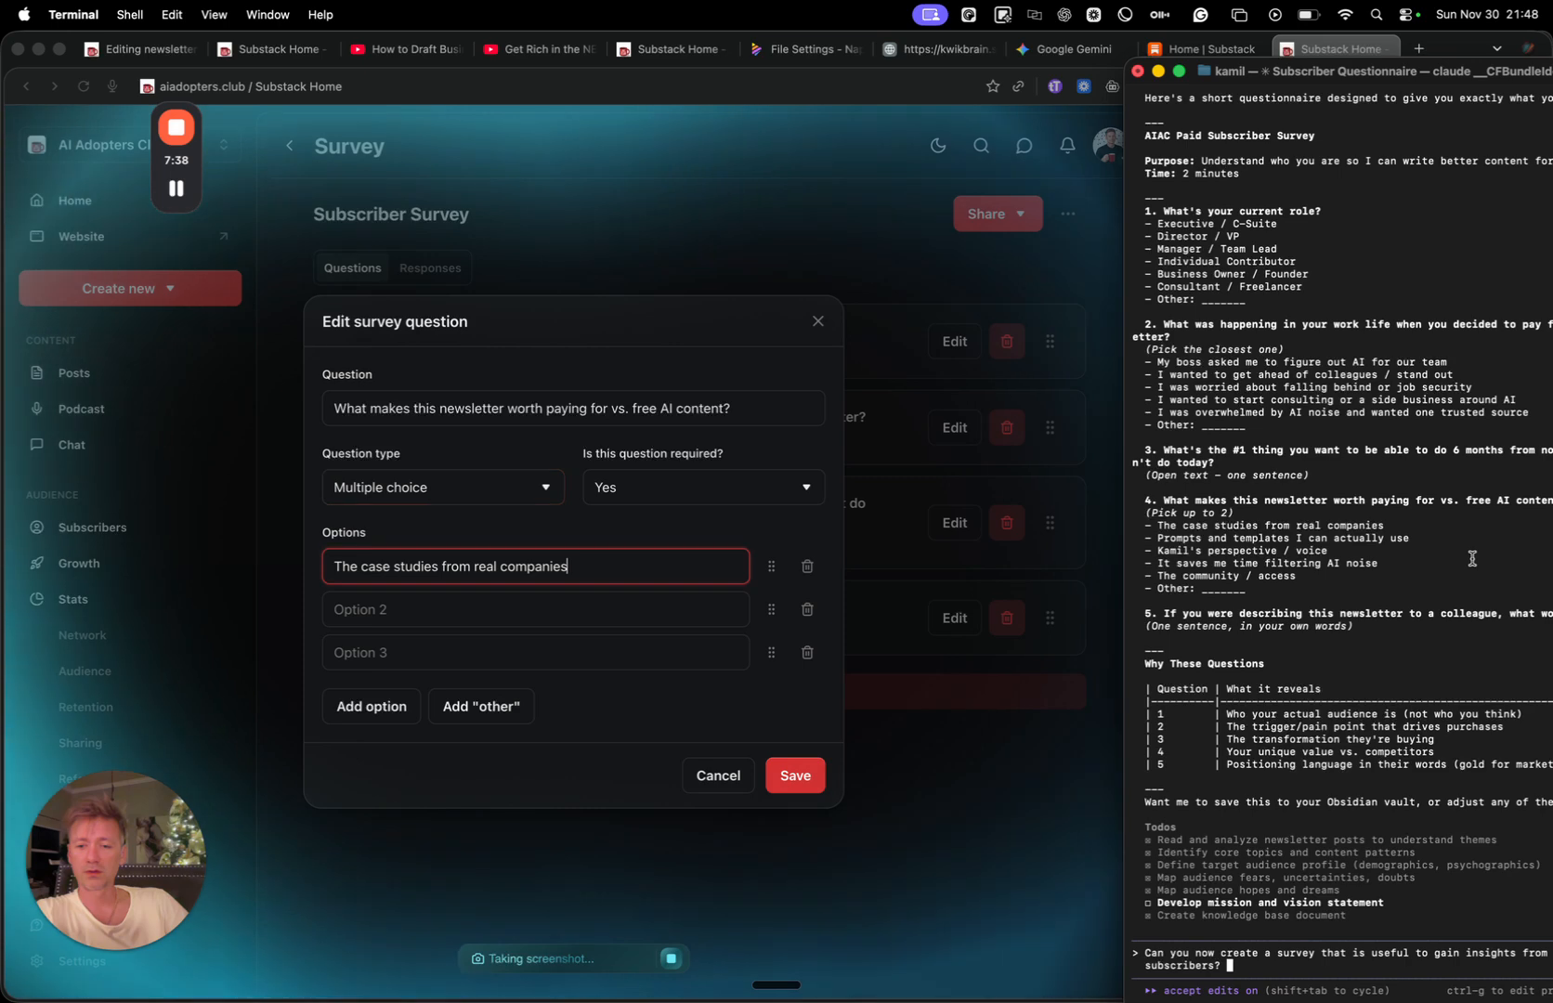
{"action": "key", "text": "Return"}
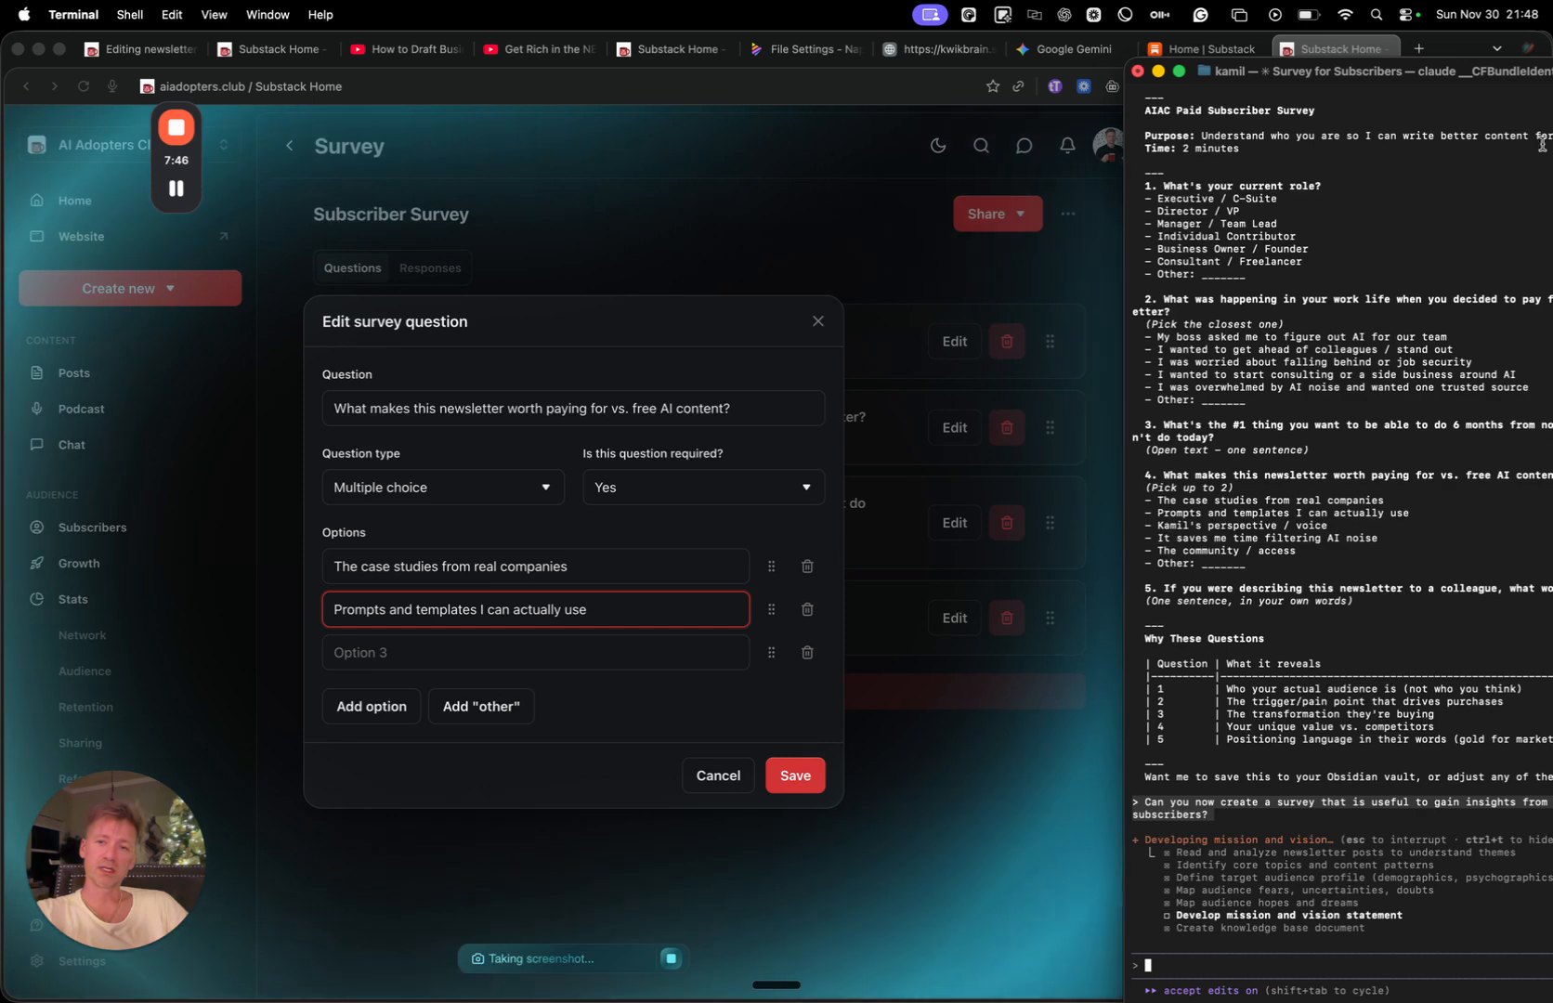
{"action": "left_click_drag", "start_coordinate": [1480, 70], "coordinate": [1235, 58]}
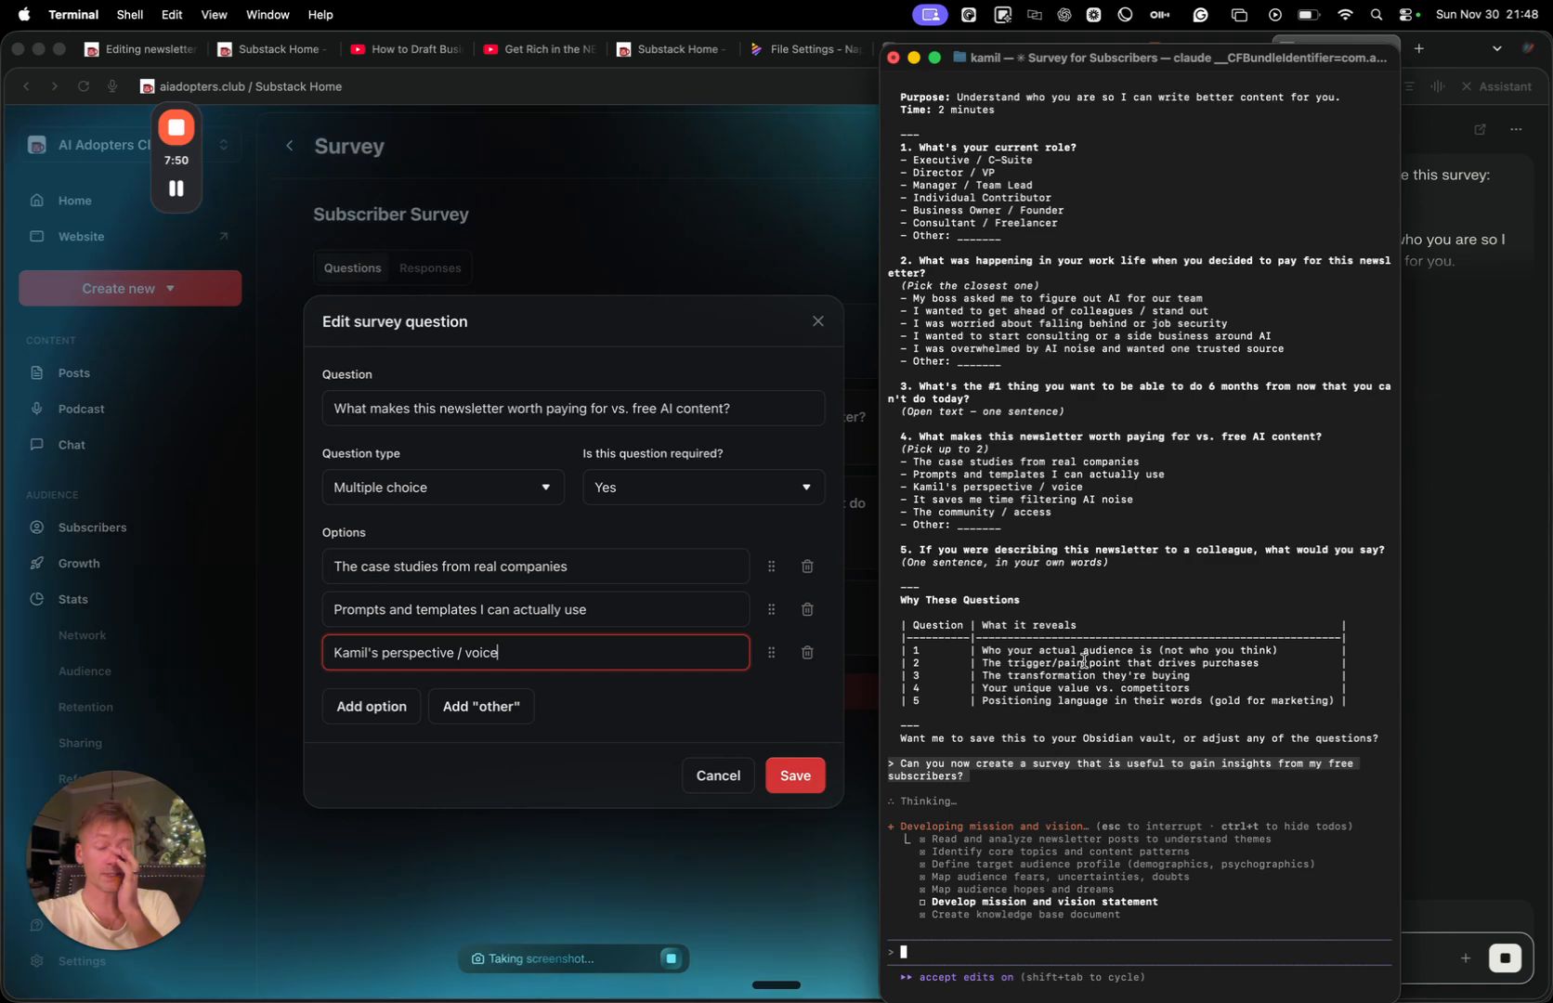
Switch to Obsidian and review the Newsletter Analysis & Foundation note, including its mission and vision options, content pillars and Still To Define checklist.
{"action": "left_click", "coordinate": [1279, 982]}
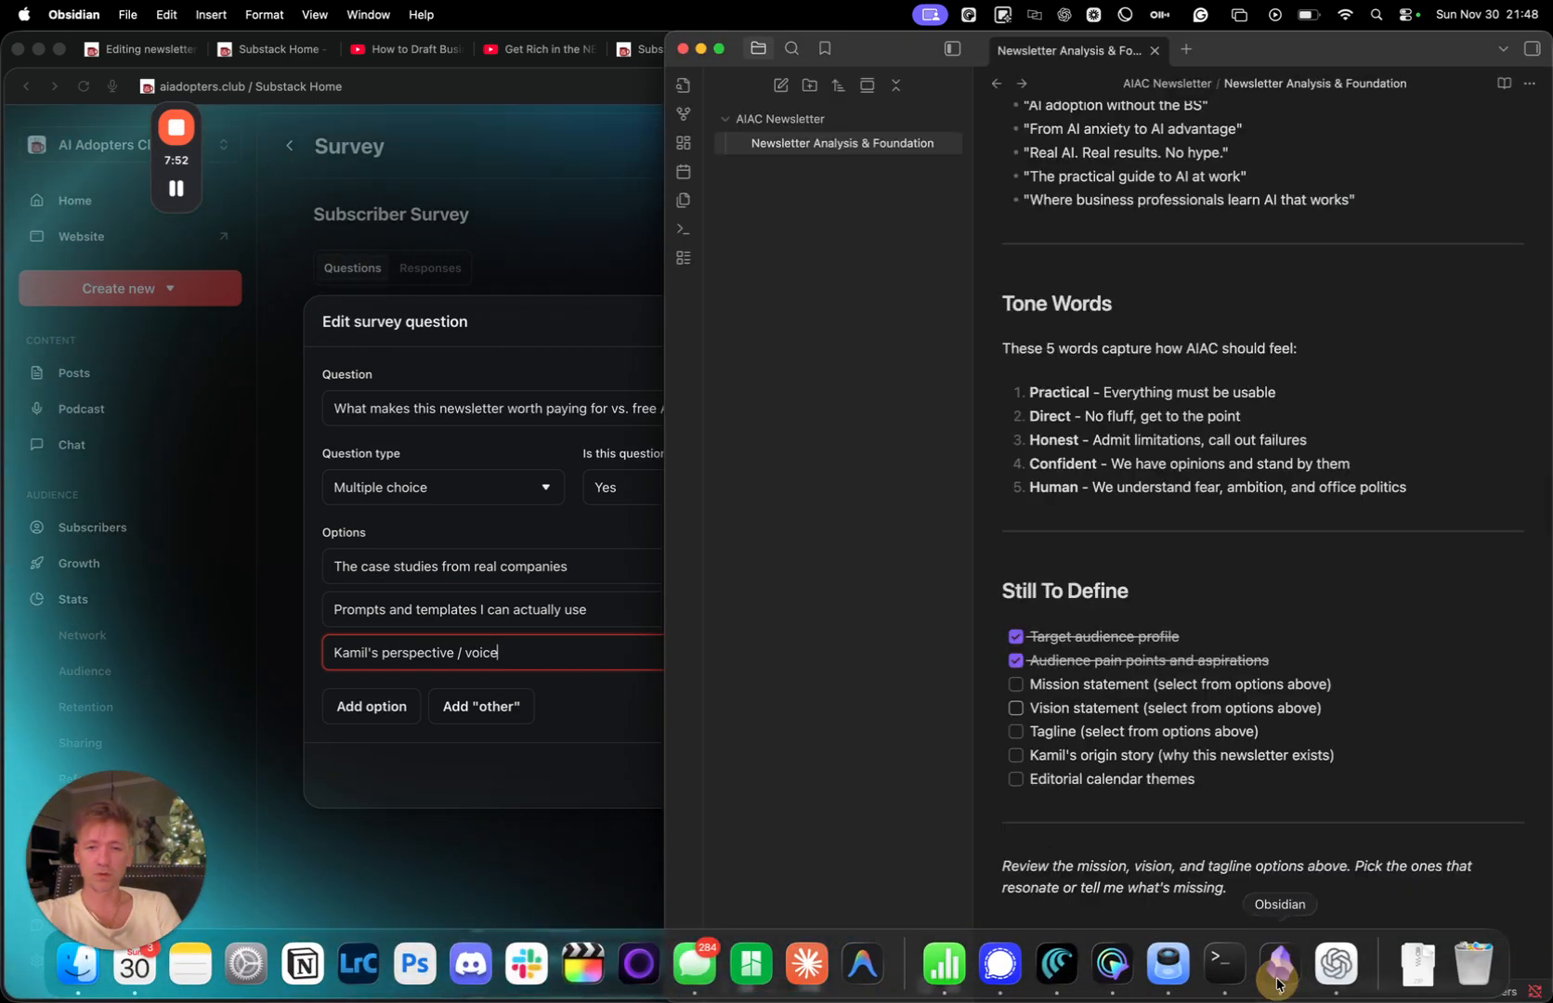
{"action": "scroll", "coordinate": [1105, 576], "scroll_direction": "up", "scroll_amount": 10}
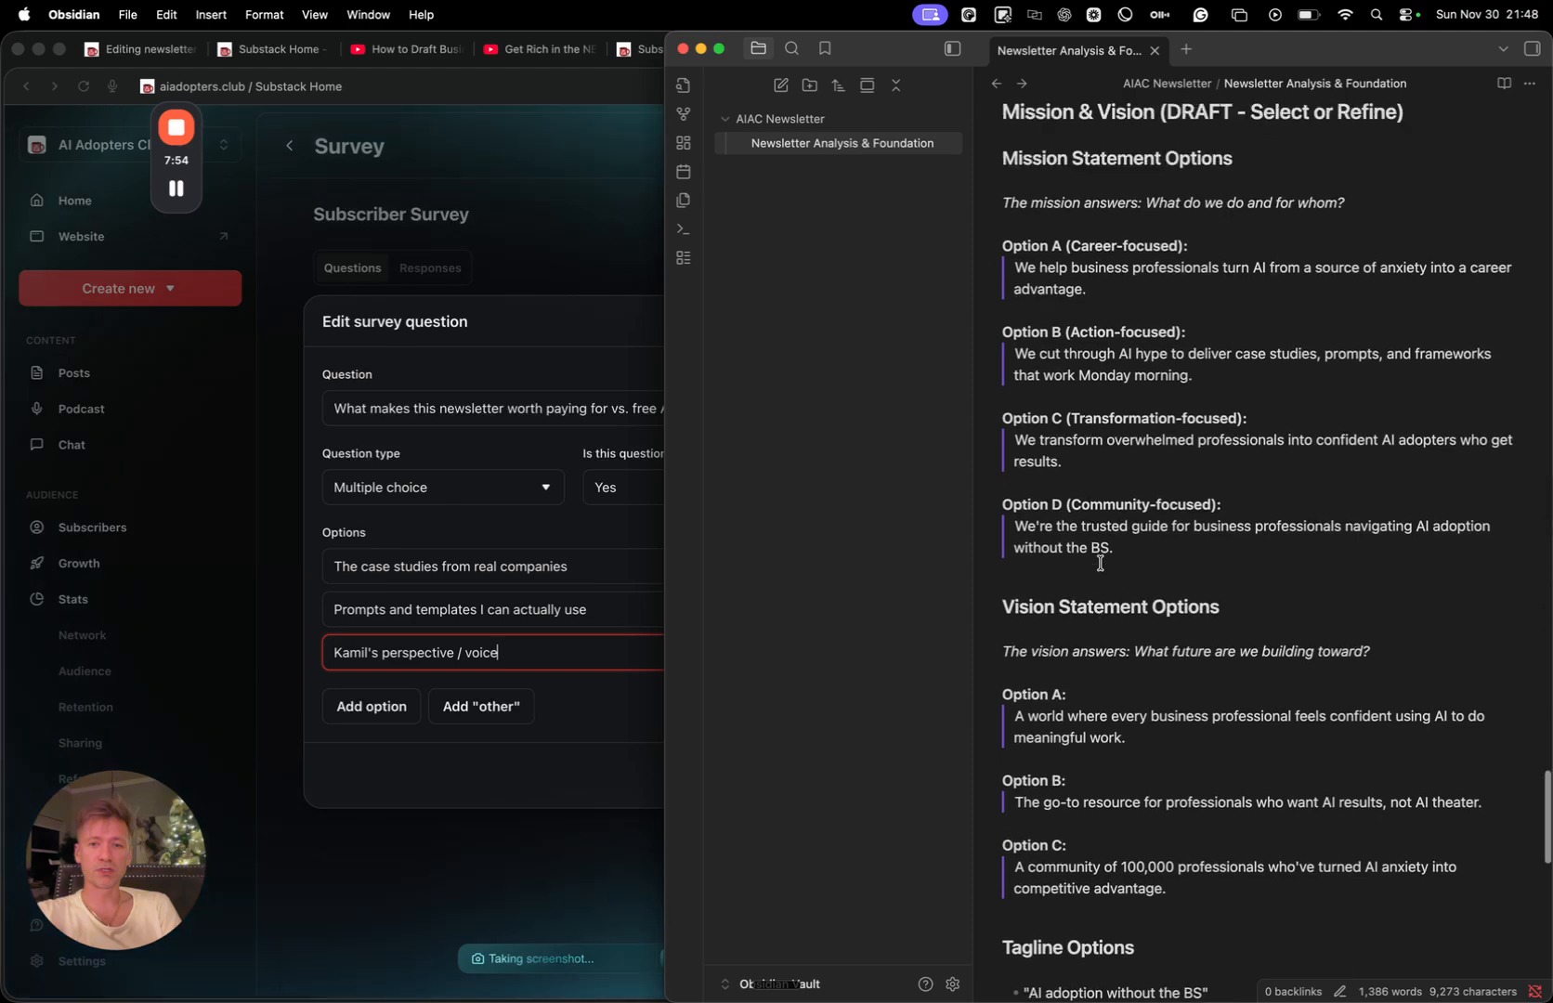
{"action": "scroll", "coordinate": [1100, 563], "scroll_direction": "down", "scroll_amount": 5}
{"action": "scroll", "coordinate": [1099, 562], "scroll_direction": "down", "scroll_amount": 8}
{"action": "scroll", "coordinate": [1099, 562], "scroll_direction": "up", "scroll_amount": 10}
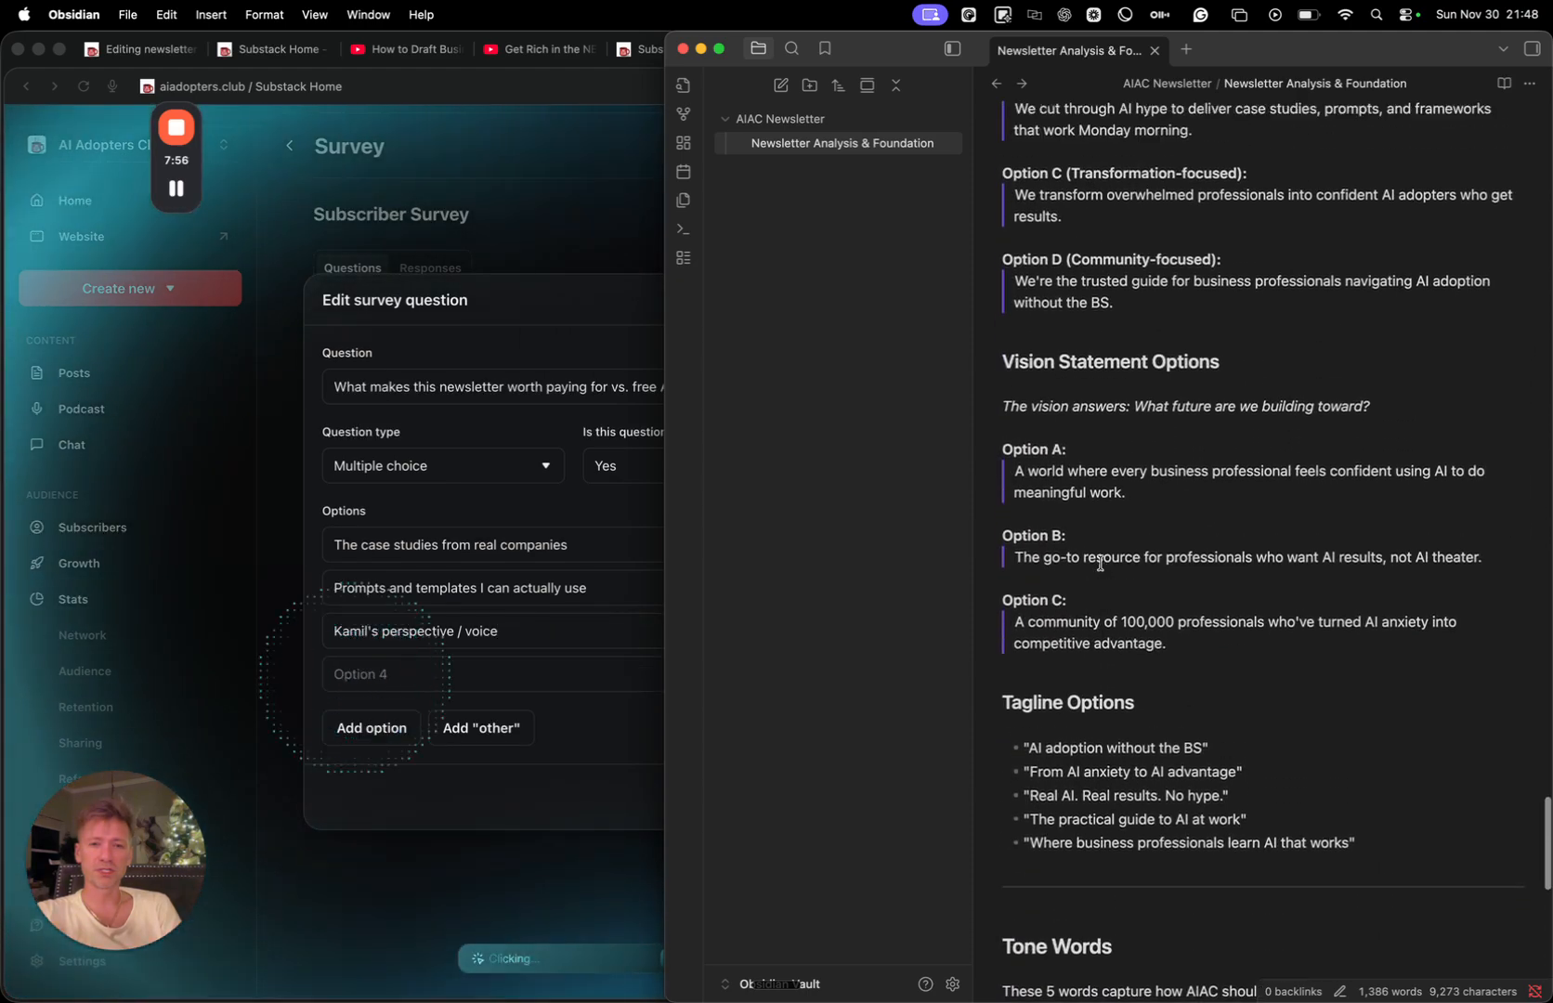
{"action": "scroll", "coordinate": [1062, 476], "scroll_direction": "up", "scroll_amount": 5}
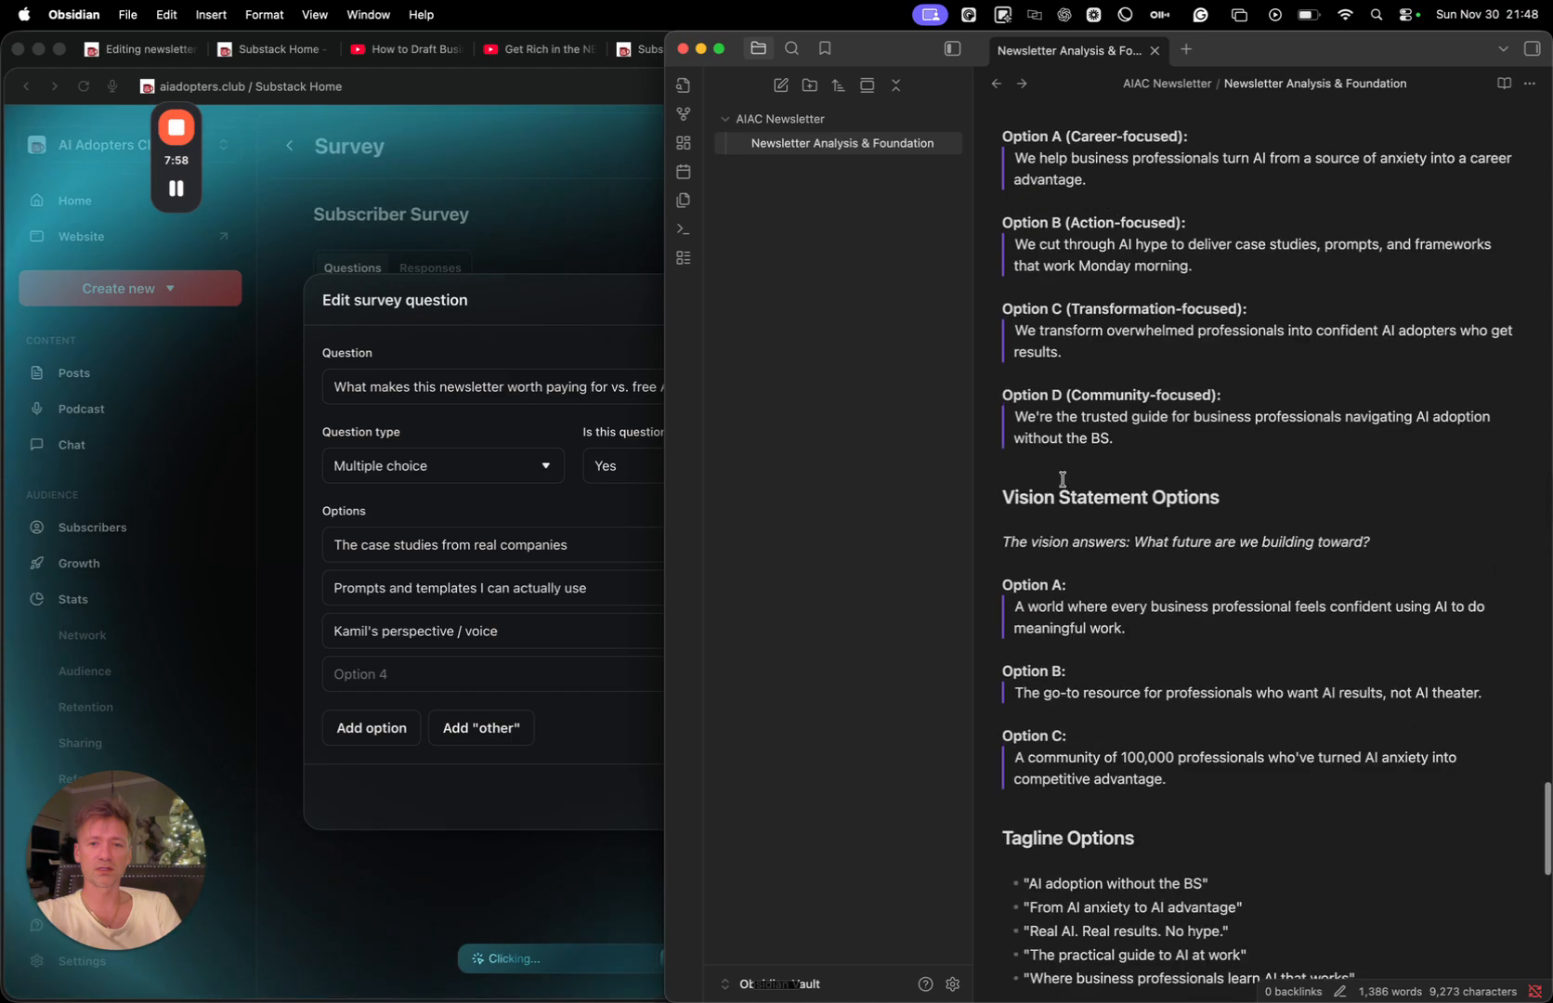
{"action": "scroll", "coordinate": [1028, 372], "scroll_direction": "up", "scroll_amount": 5}
{"action": "scroll", "coordinate": [1028, 371], "scroll_direction": "up", "scroll_amount": 20}
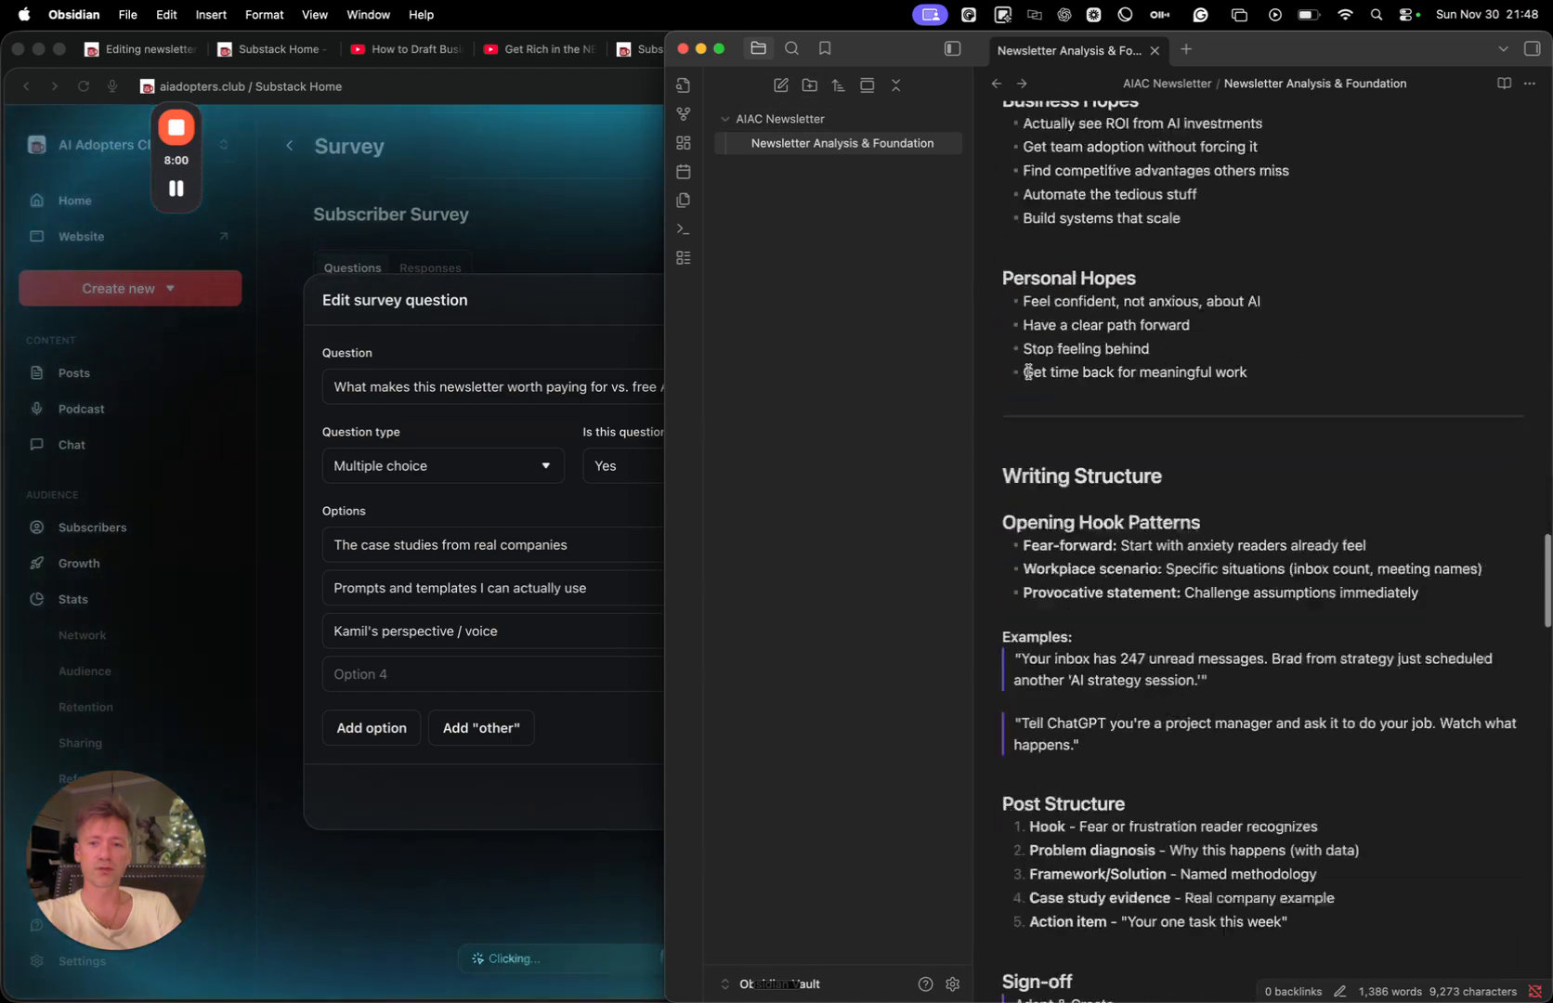
{"action": "scroll", "coordinate": [1028, 372], "scroll_direction": "down", "scroll_amount": 20}
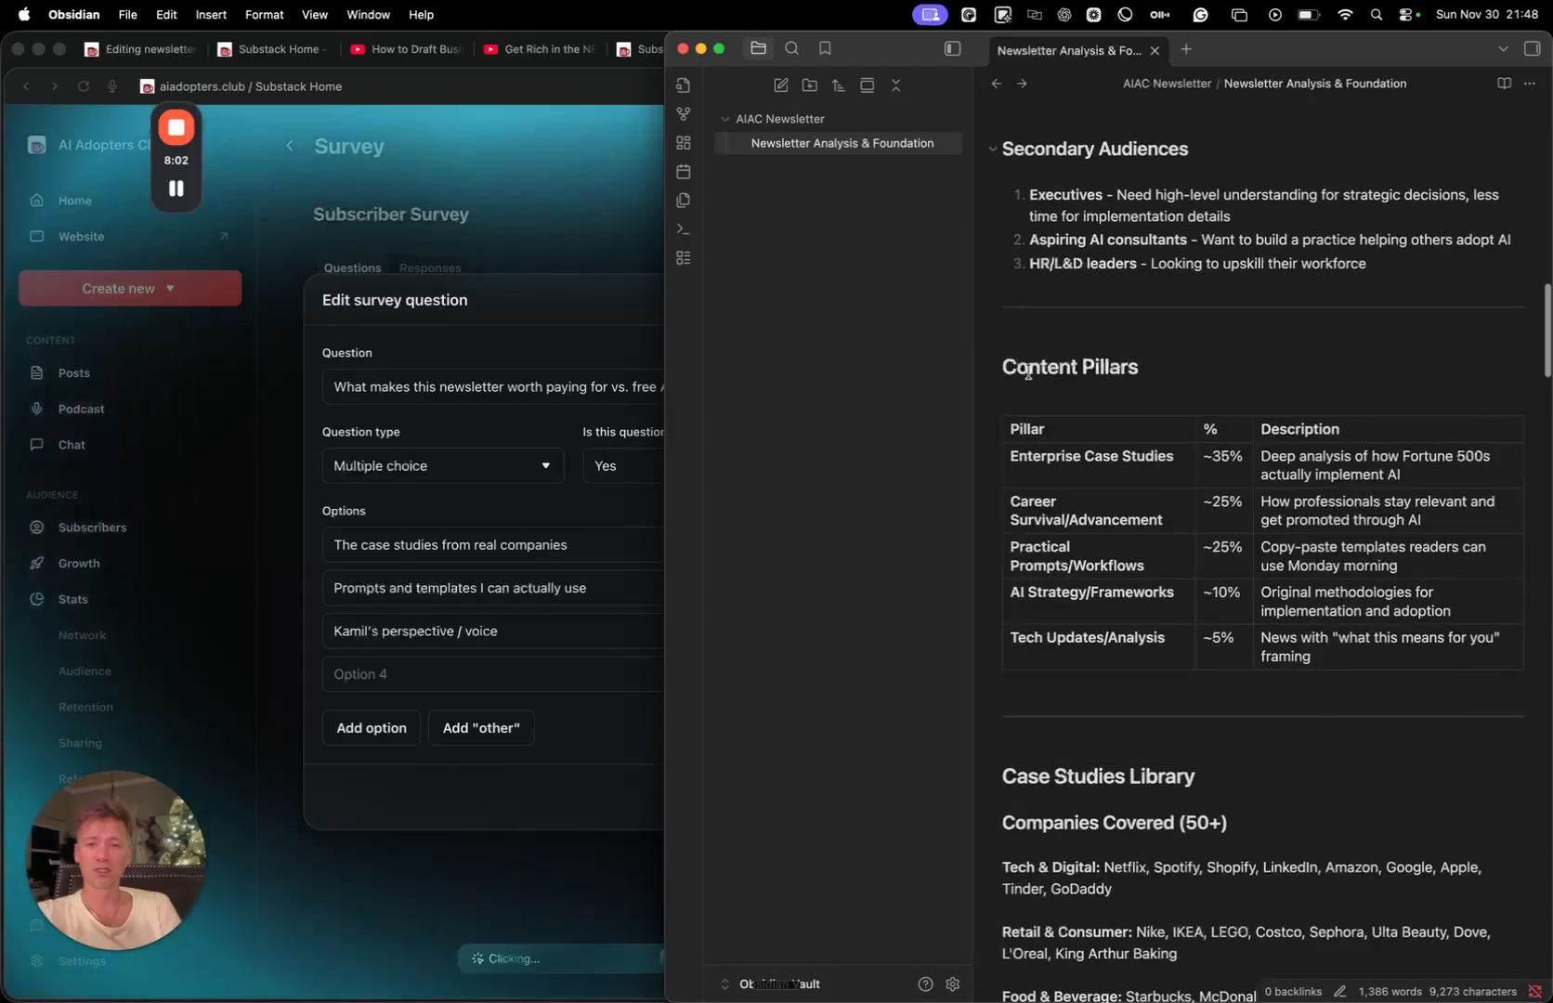
{"action": "scroll", "coordinate": [1028, 371], "scroll_direction": "down", "scroll_amount": 15}
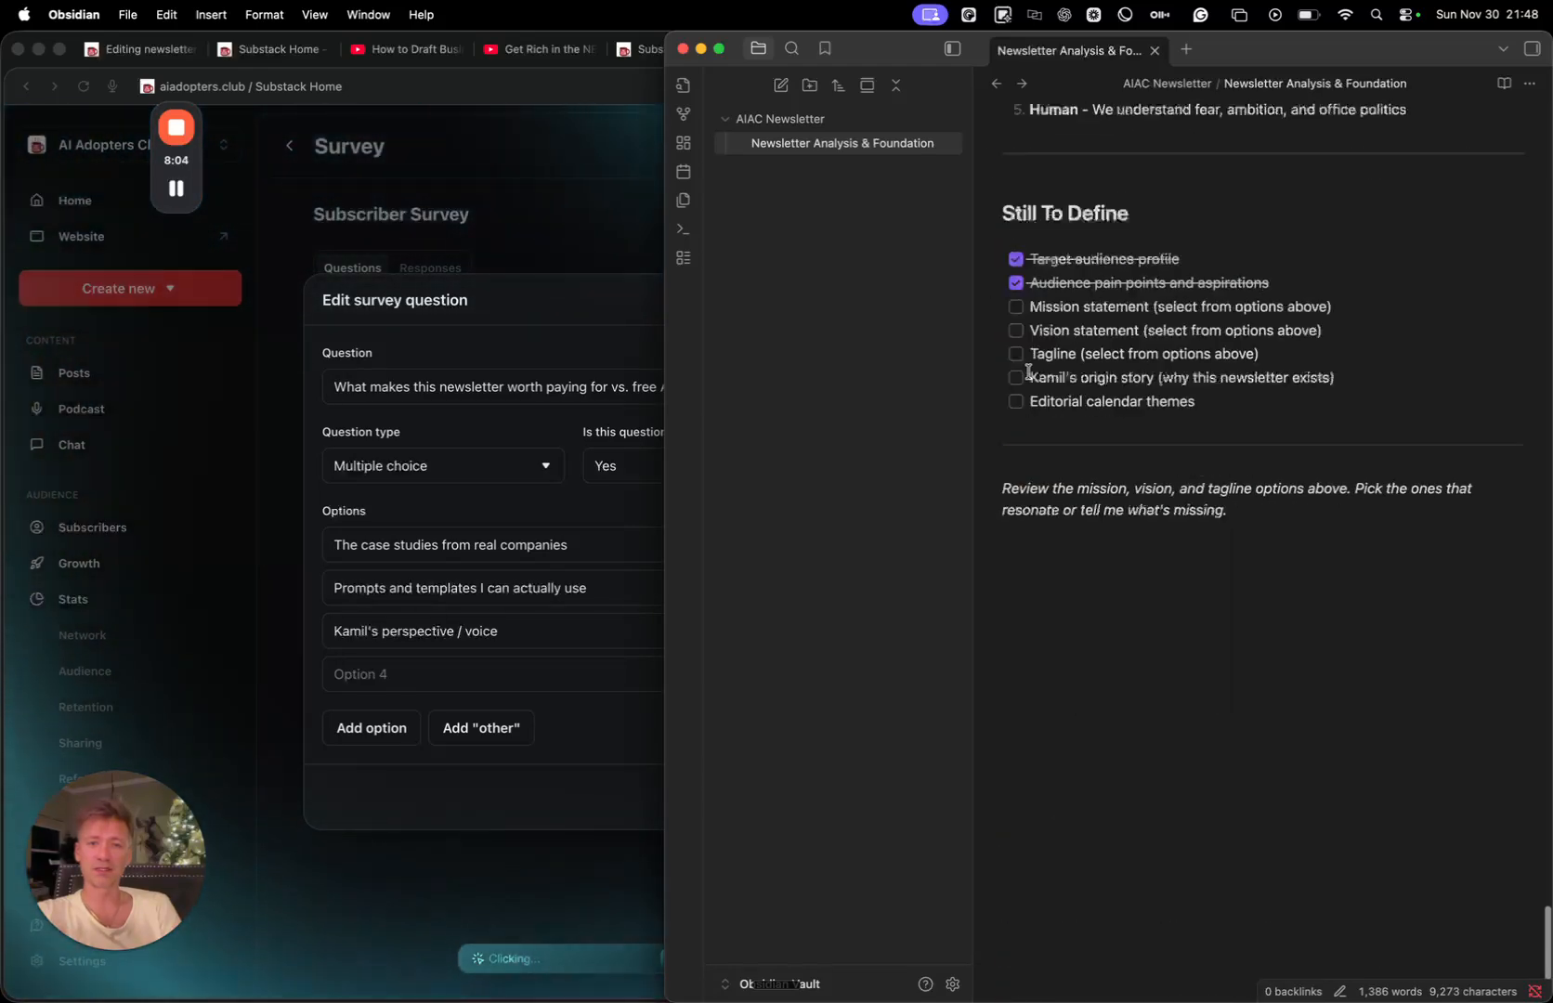
Put the Obsidian note away, move the terminal window aside and review the AIAC Free Subscriber Survey questions drafted by Claude.
{"action": "left_click", "coordinate": [702, 49]}
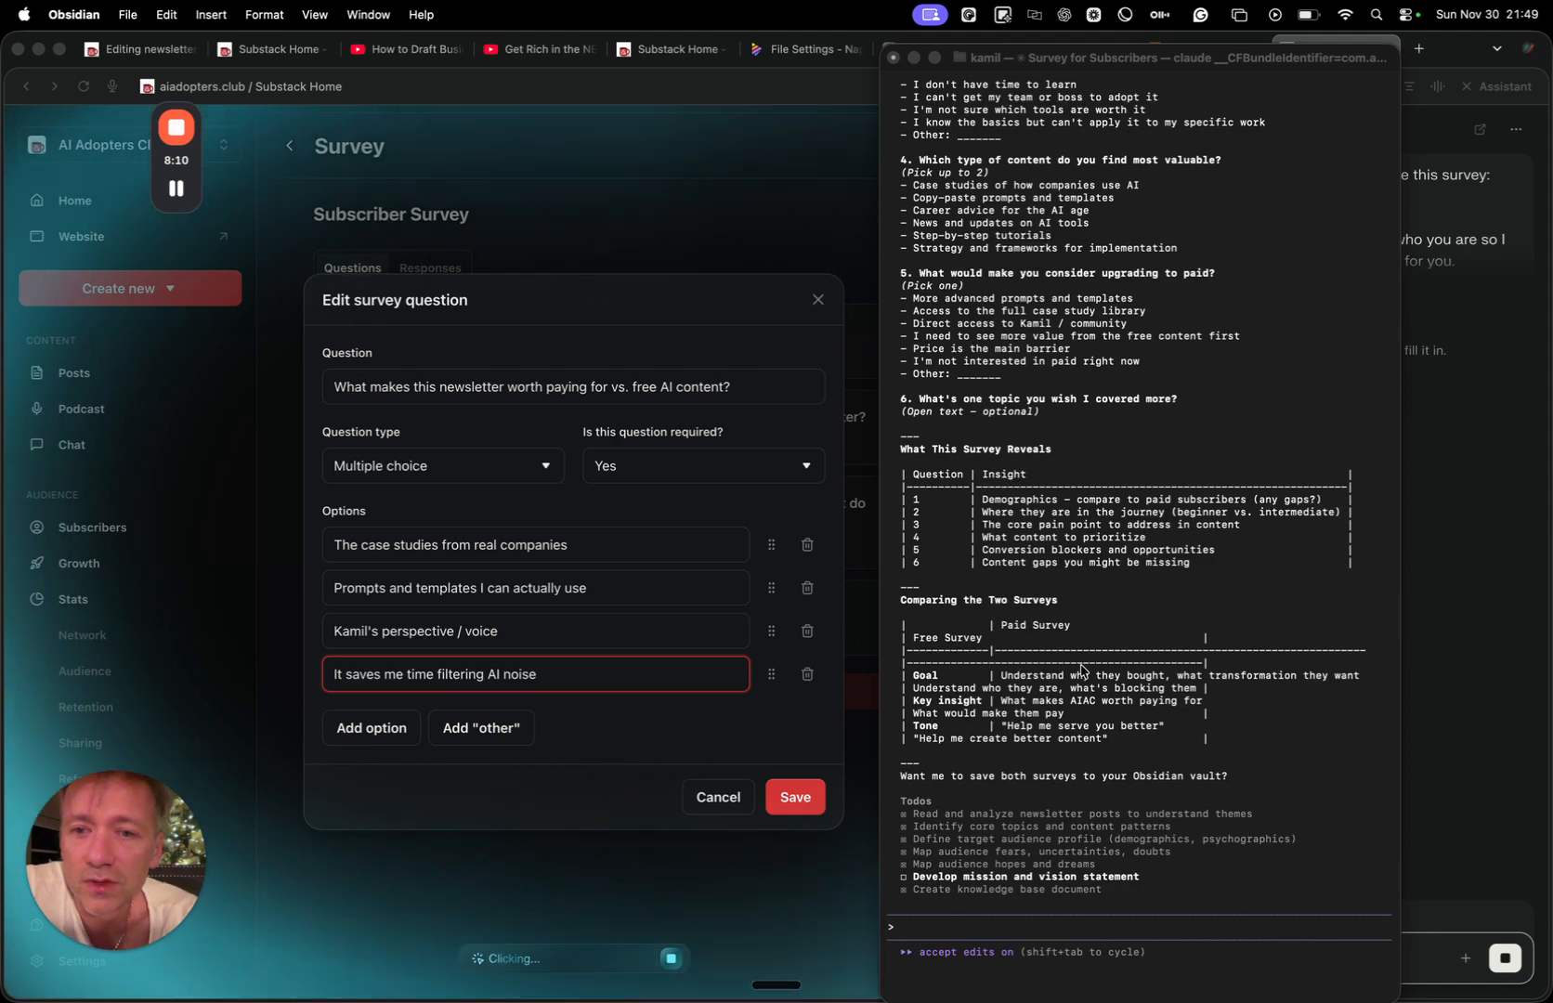
{"action": "scroll", "coordinate": [1088, 464], "scroll_direction": "up", "scroll_amount": 10}
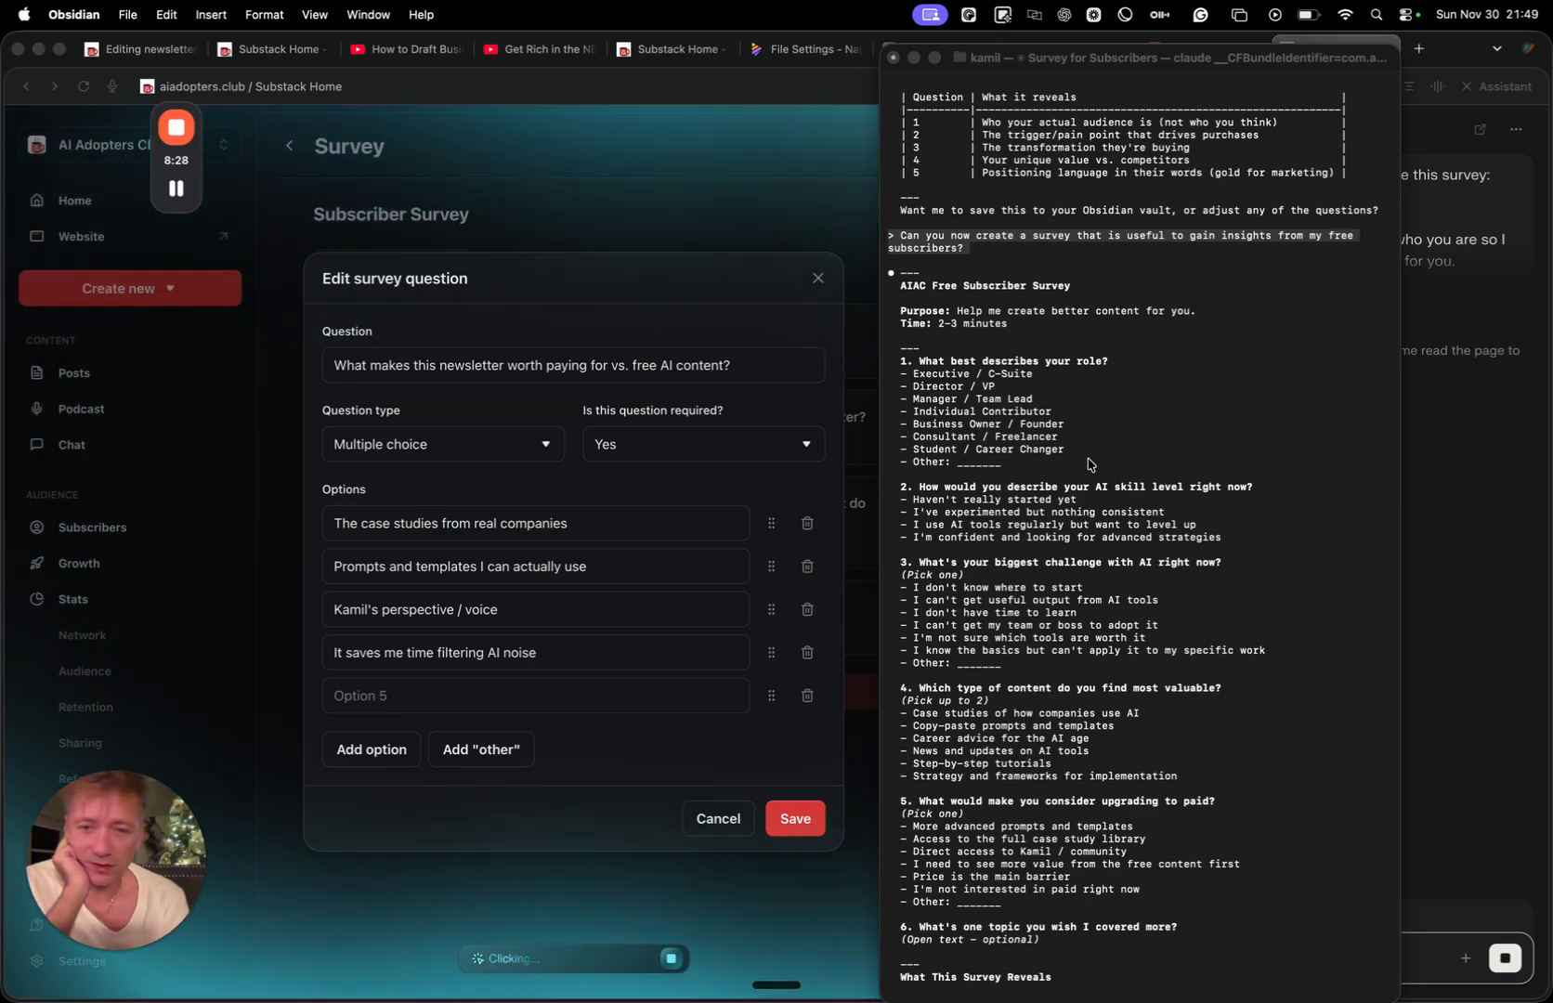
{"action": "left_click_drag", "start_coordinate": [1164, 71], "coordinate": [1253, 59]}
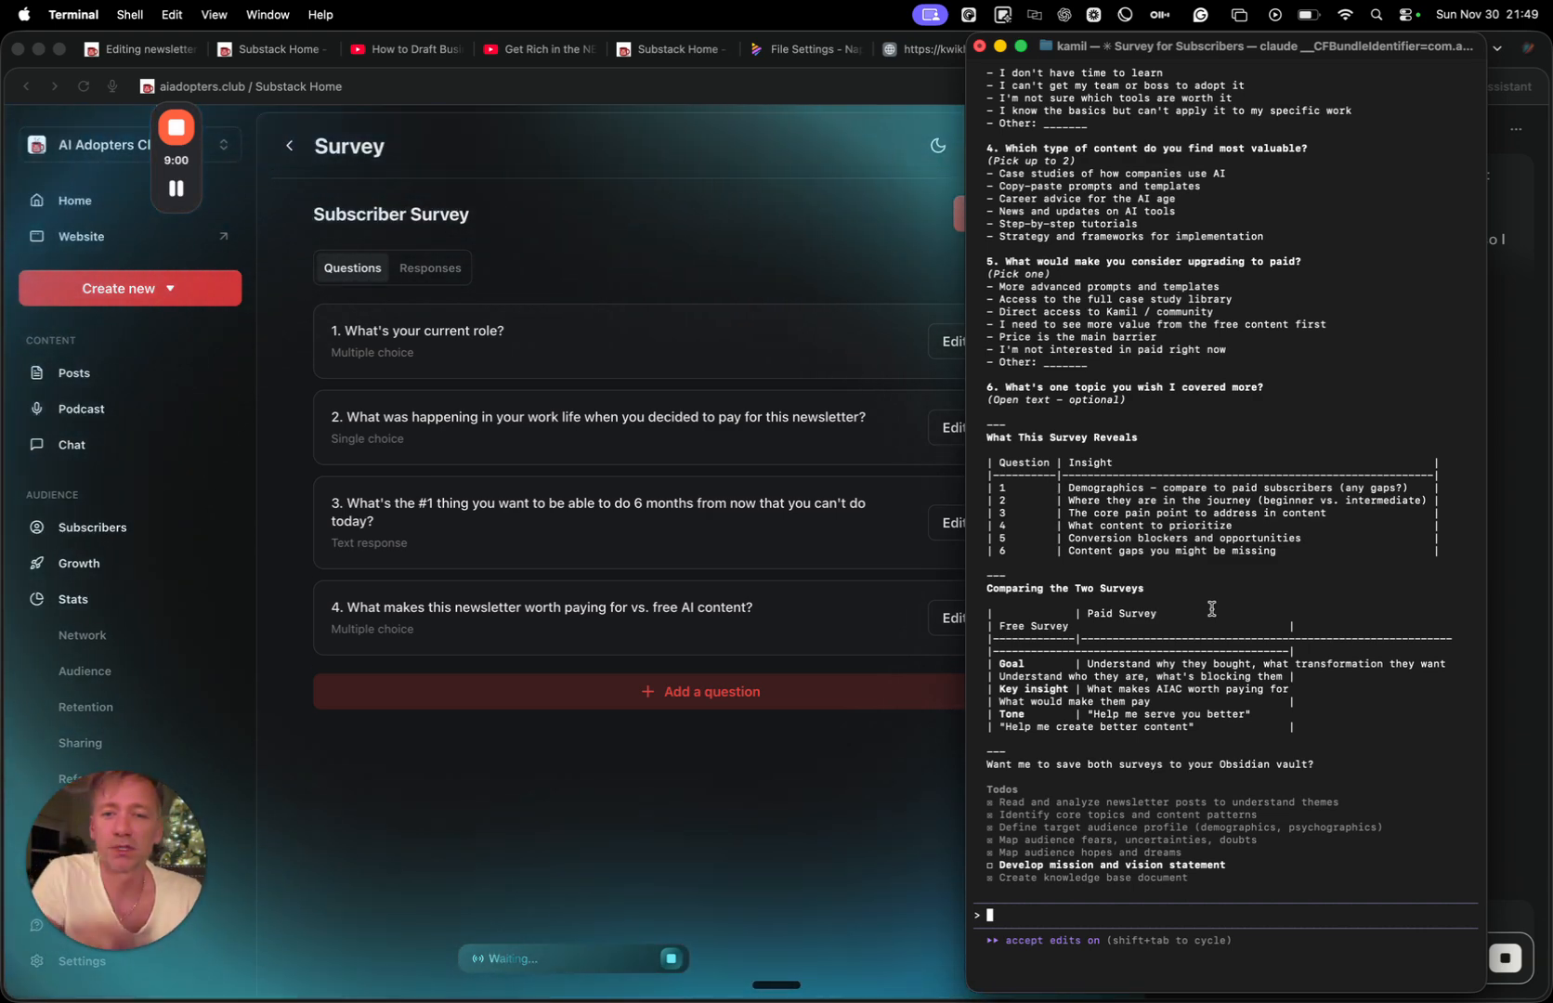
{"action": "scroll", "coordinate": [1211, 608], "scroll_direction": "up", "scroll_amount": 10}
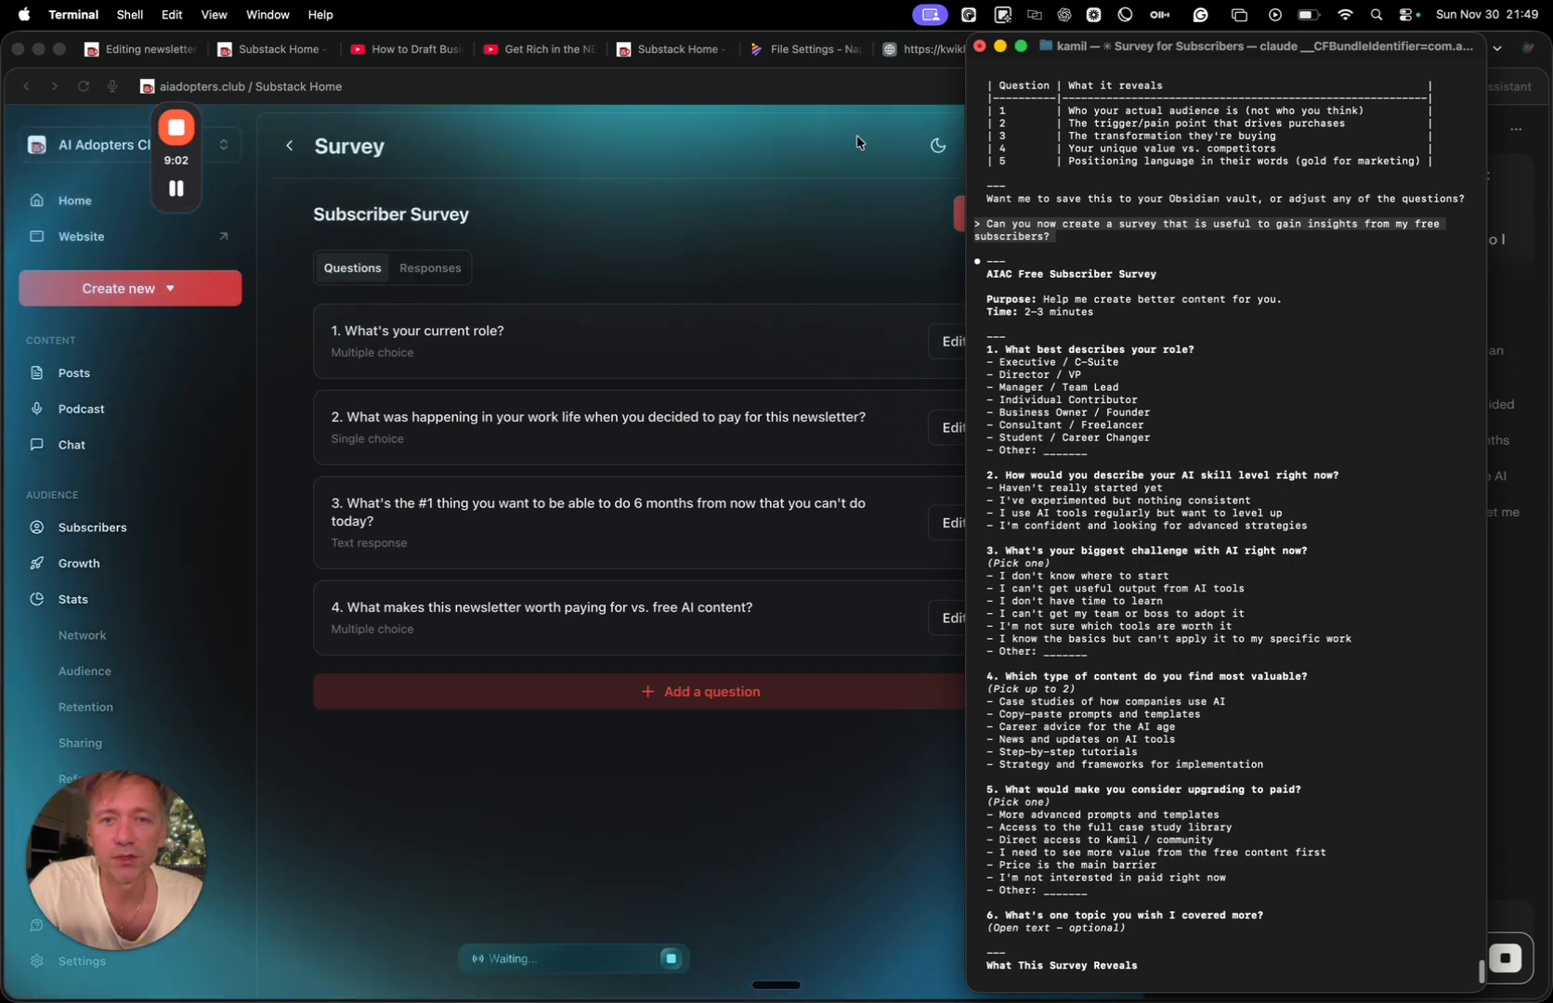
Check the survey's progress in Comet, review the AIAC Paid Subscriber Survey questions in the Terminal, and return to Comet.
{"action": "left_click", "coordinate": [880, 86]}
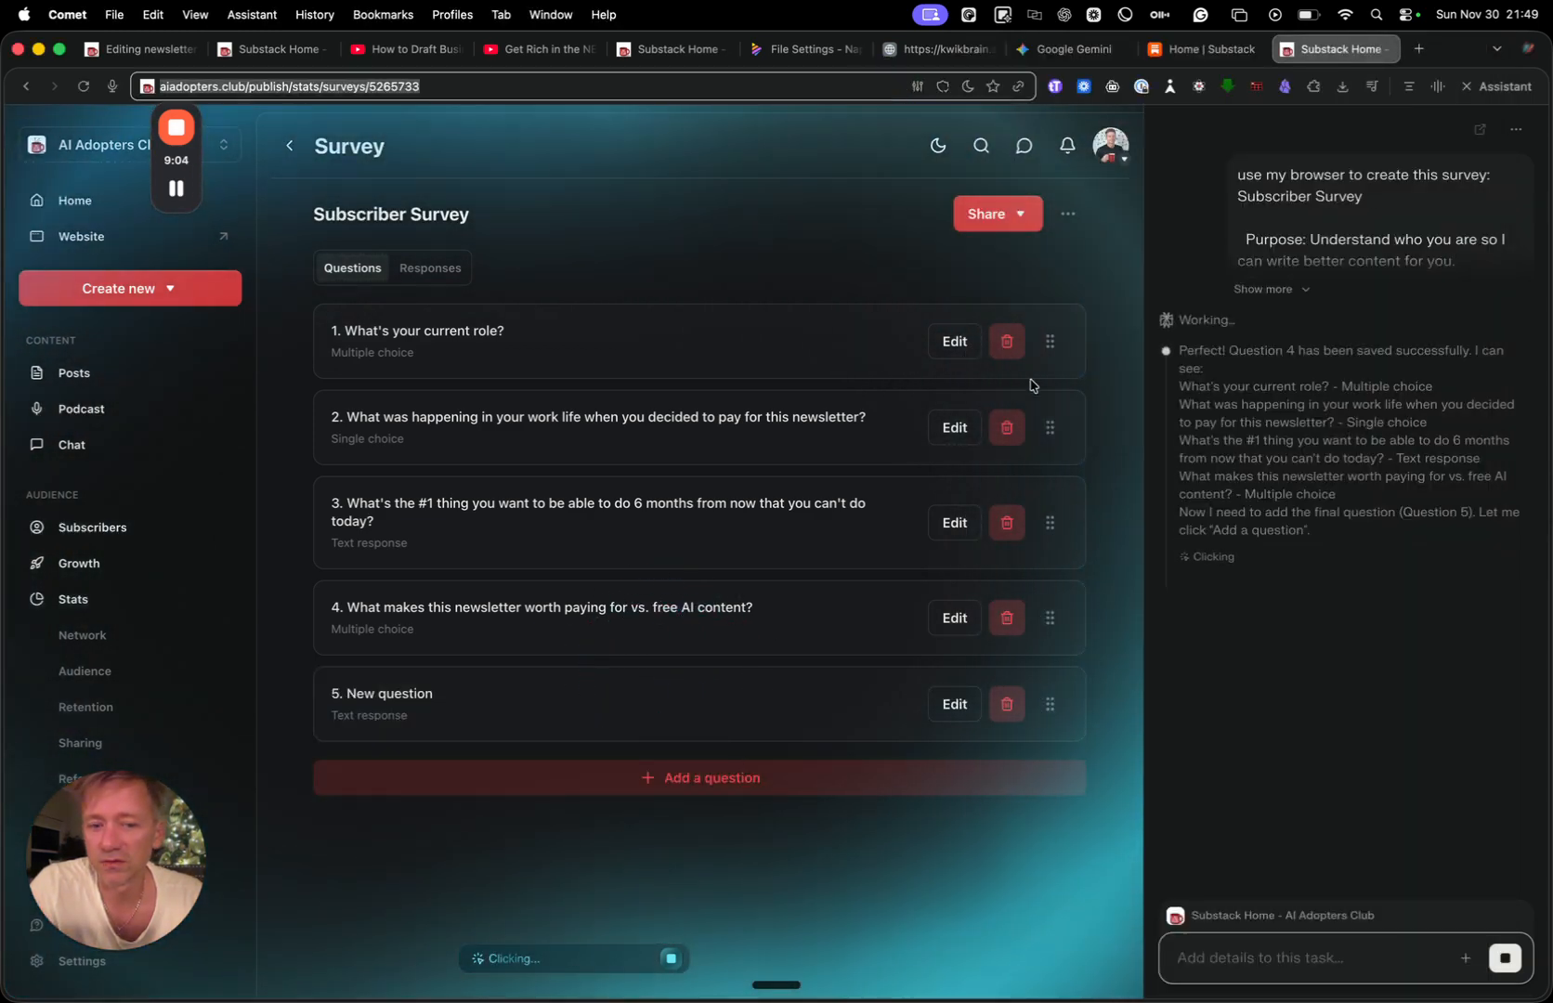
{"action": "mouse_move", "coordinate": [1279, 999]}
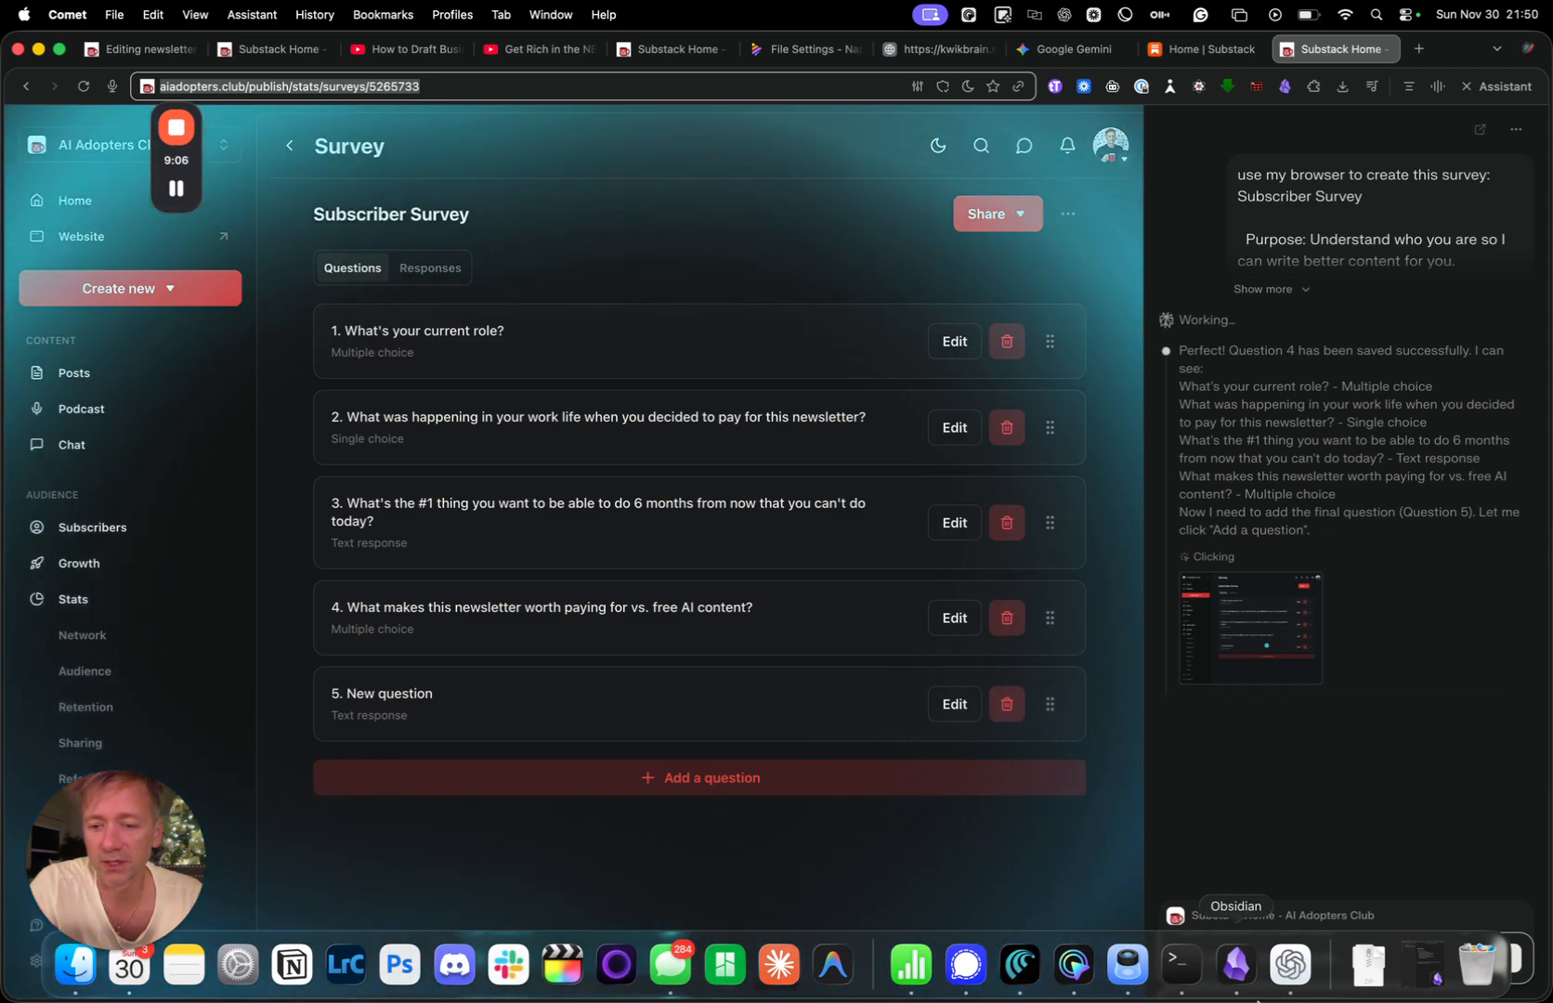
{"action": "left_click", "coordinate": [1182, 964]}
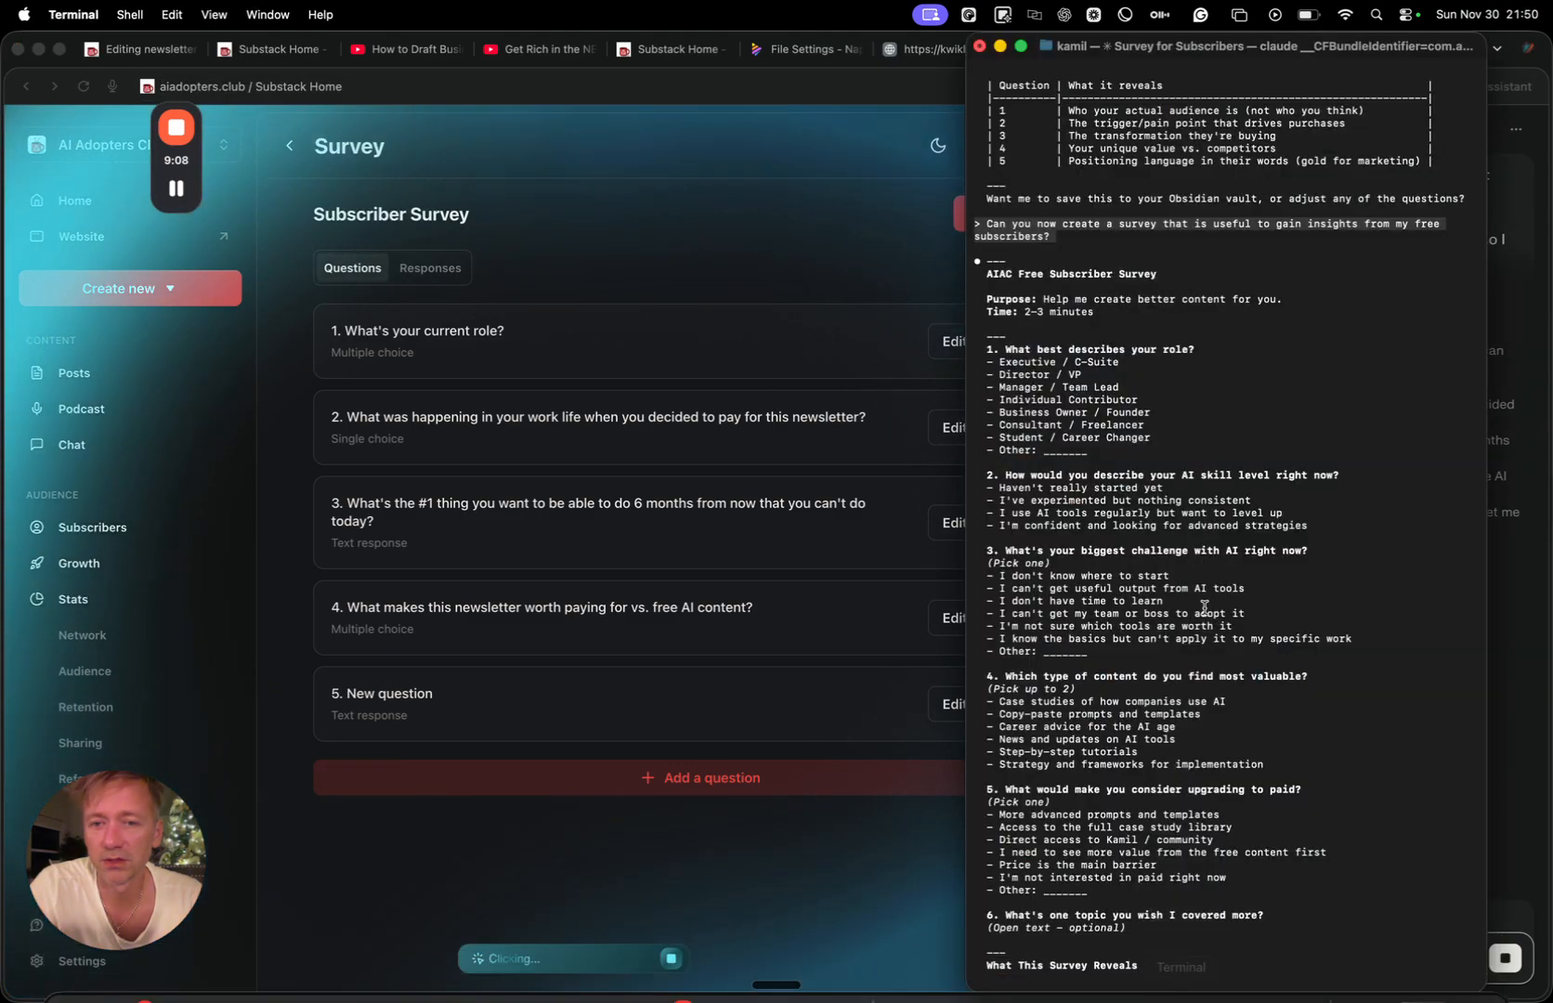
{"action": "scroll", "coordinate": [1205, 609], "scroll_direction": "up", "scroll_amount": 5}
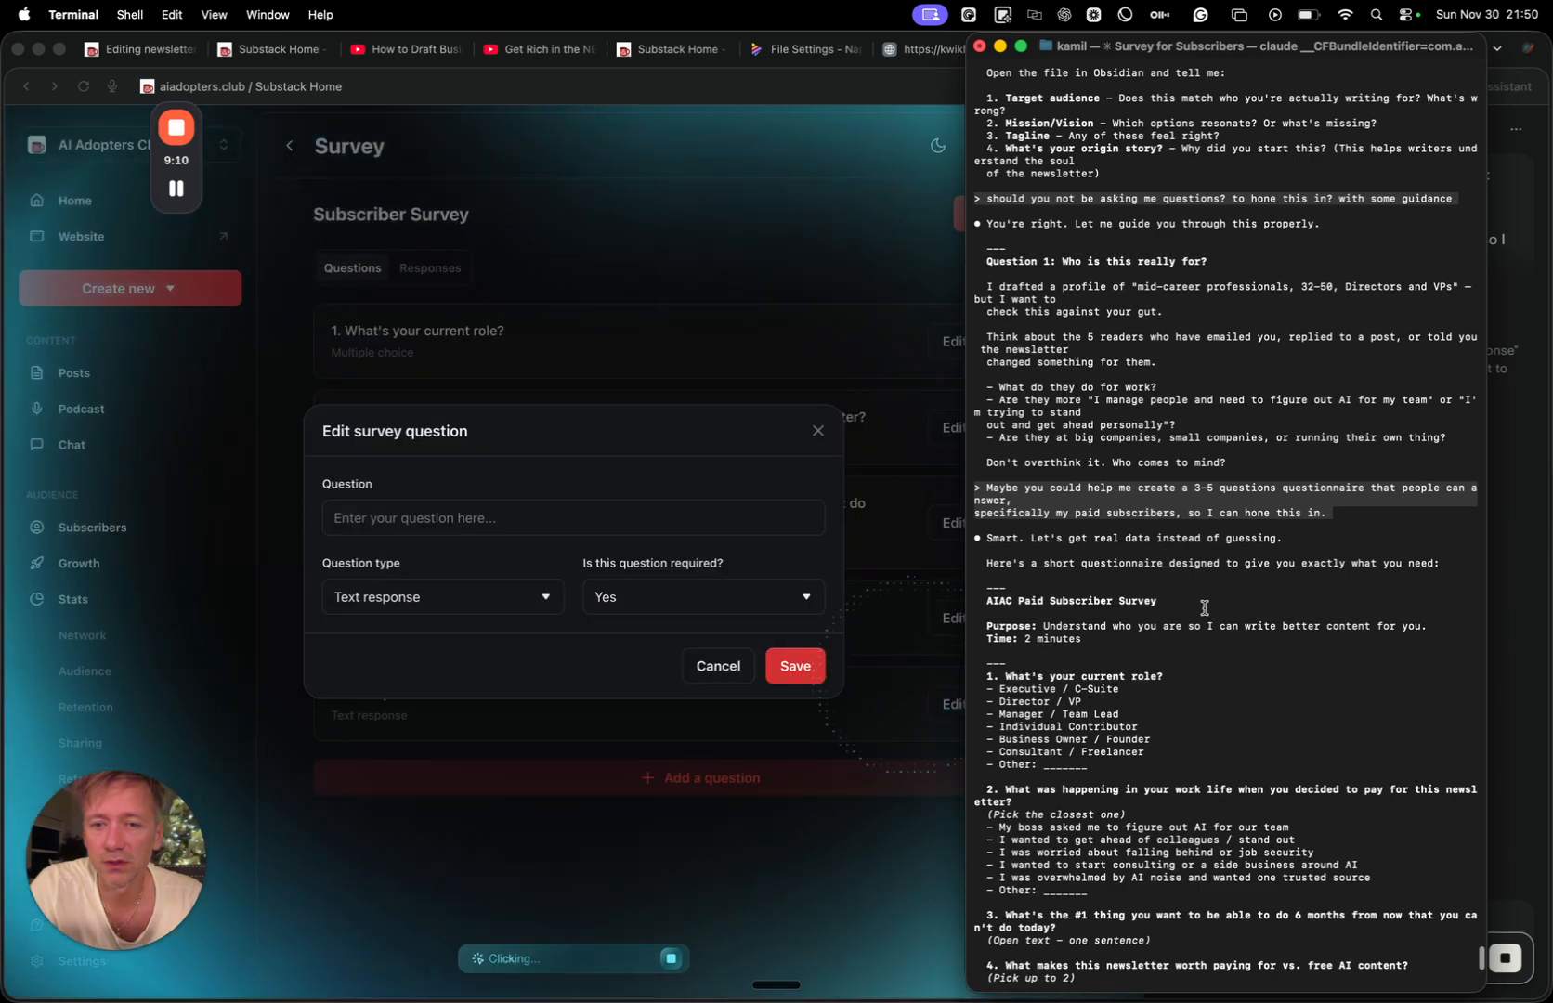
{"action": "scroll", "coordinate": [1205, 608], "scroll_direction": "down", "scroll_amount": 1}
{"action": "scroll", "coordinate": [1204, 608], "scroll_direction": "down", "scroll_amount": 3}
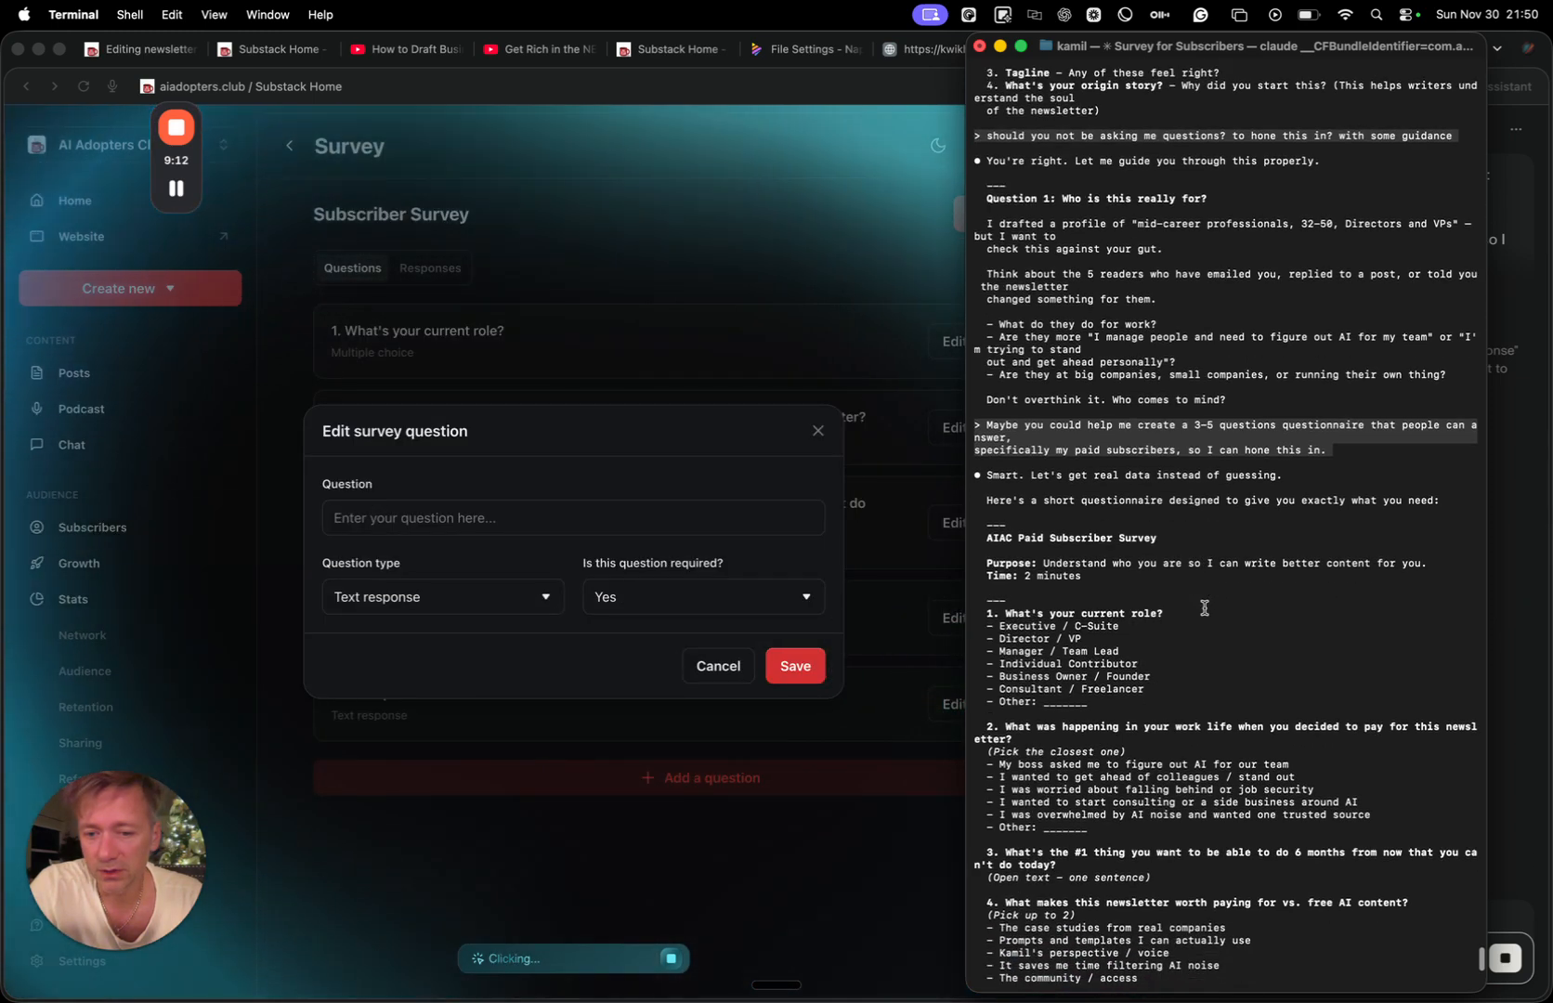
{"action": "scroll", "coordinate": [1204, 608], "scroll_direction": "down", "scroll_amount": 20}
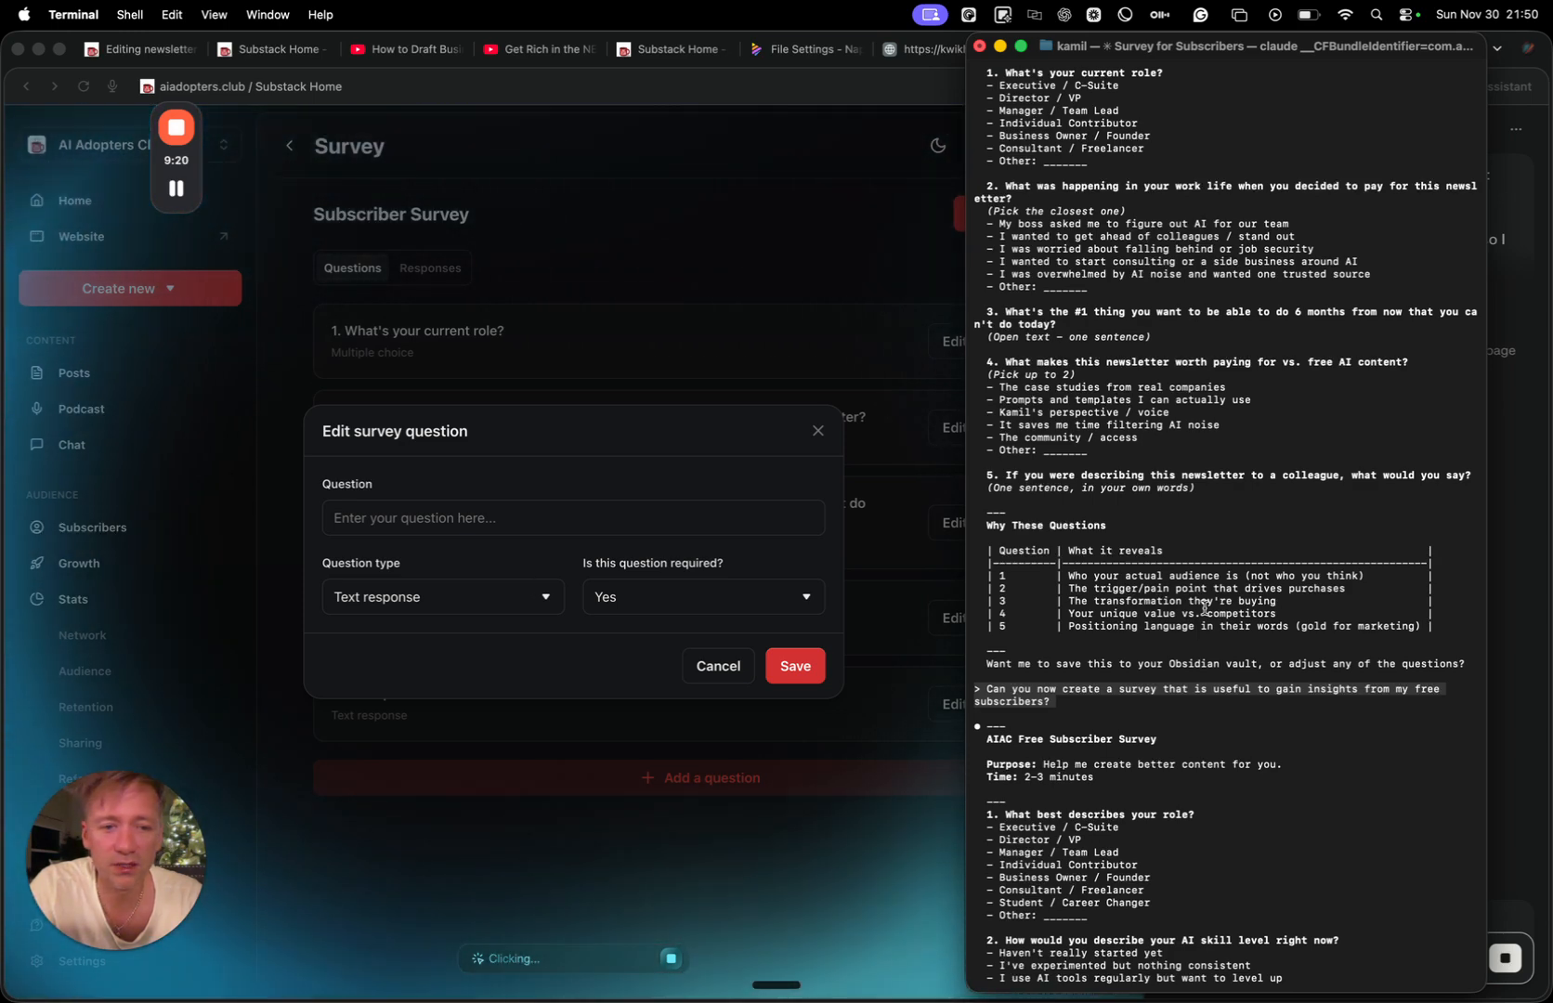
{"action": "left_click", "coordinate": [879, 90]}
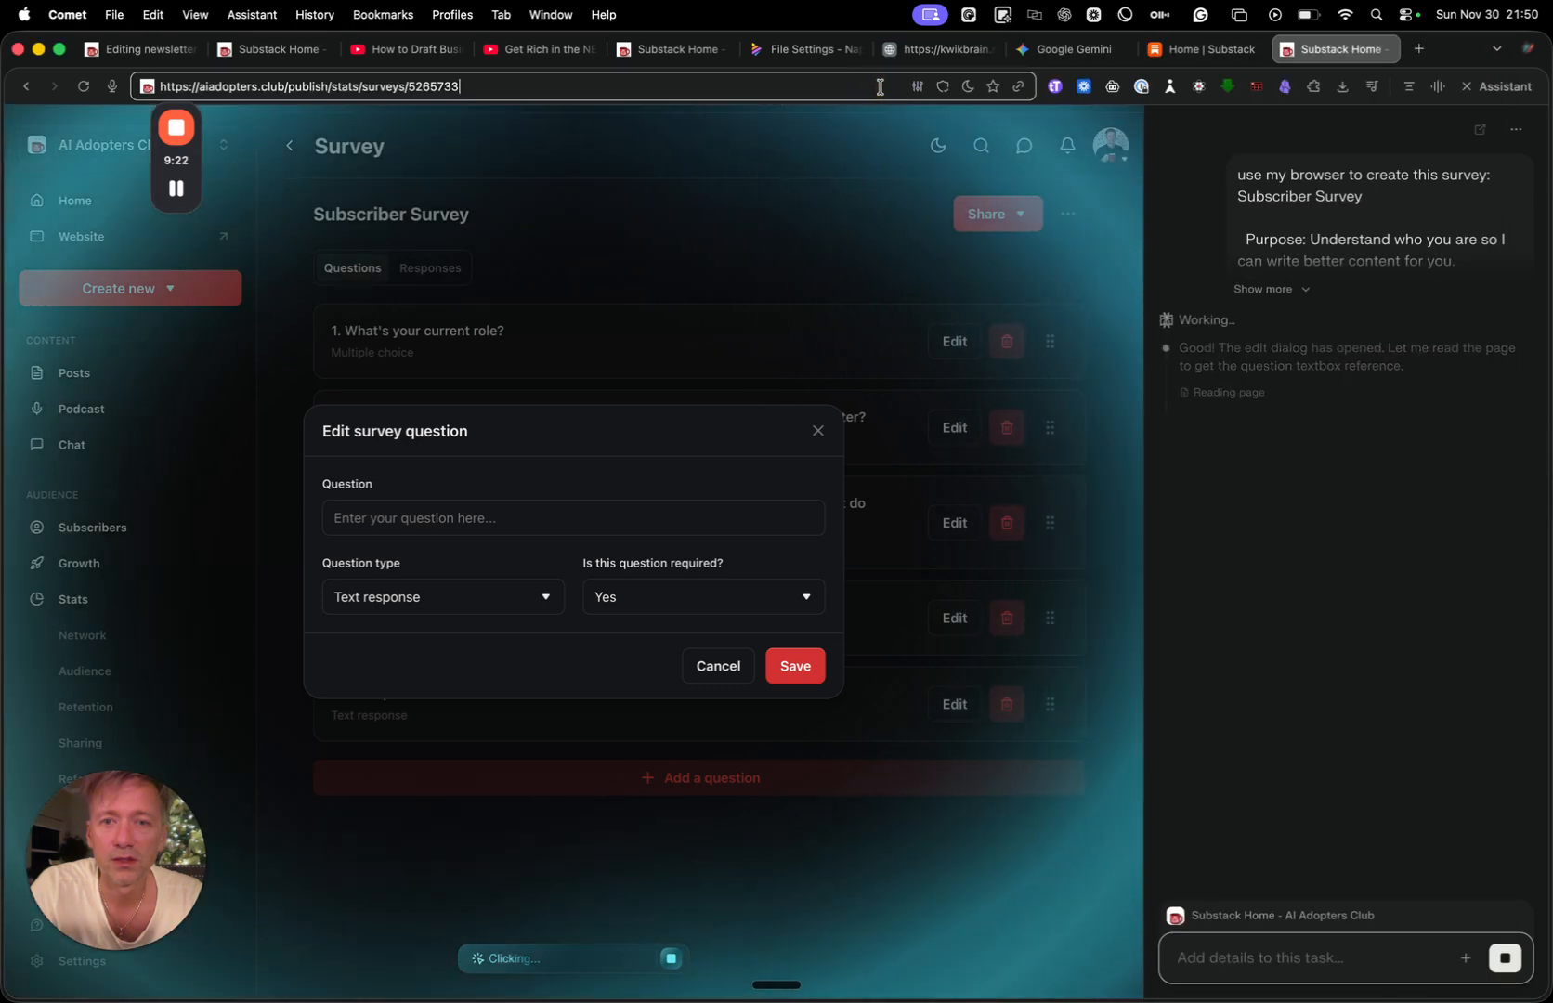